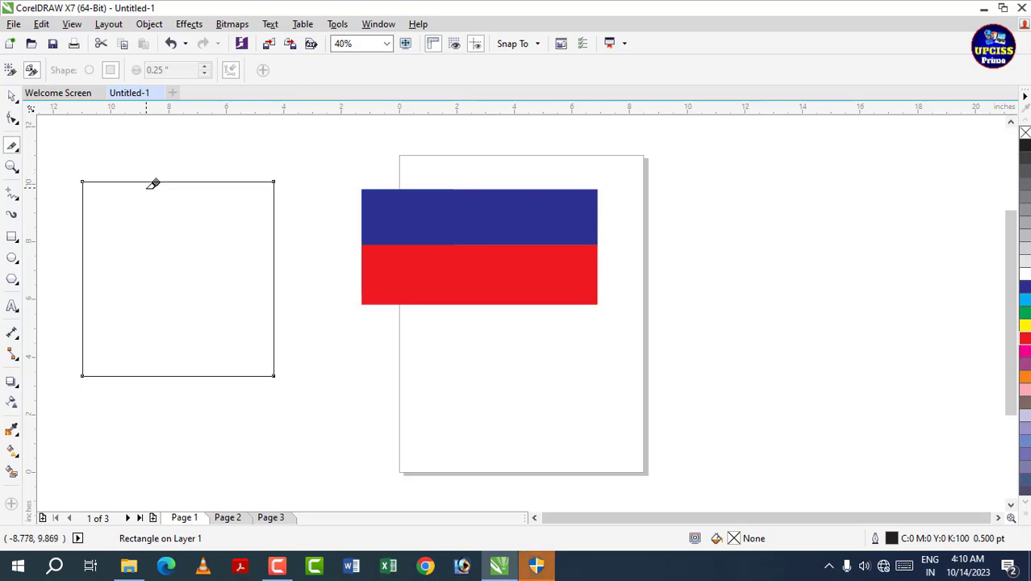
Cut the upper-left corner off the square beside the page diagonally with the Knife tool and move the two pieces apart.
click(146, 181)
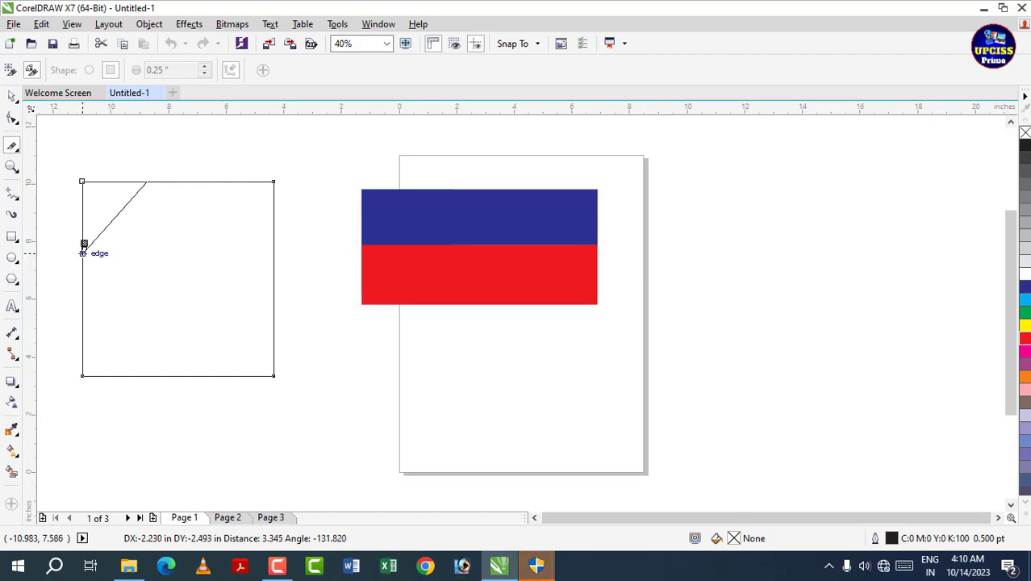
click(83, 246)
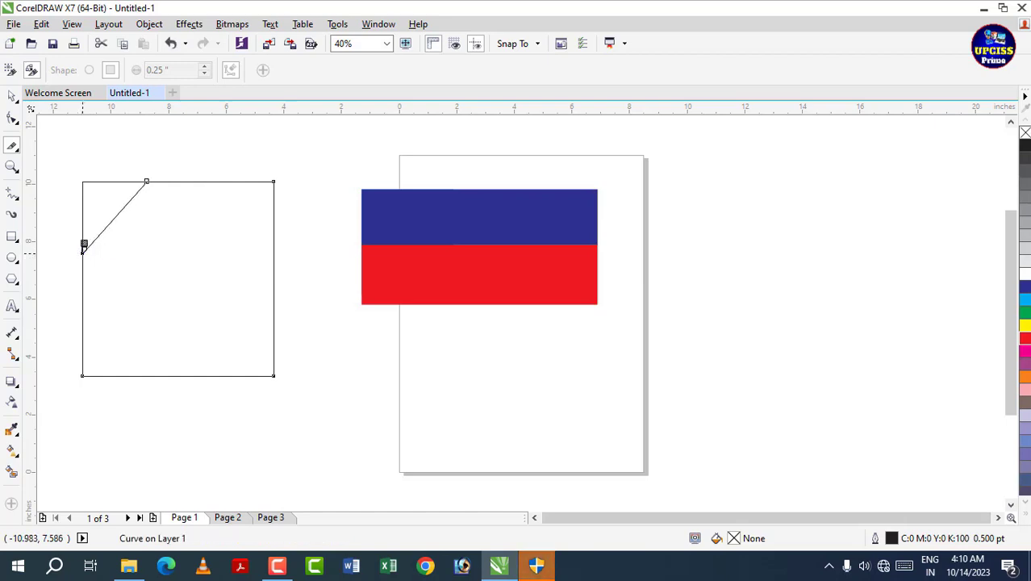
click(13, 96)
drag(107, 295, 133, 313)
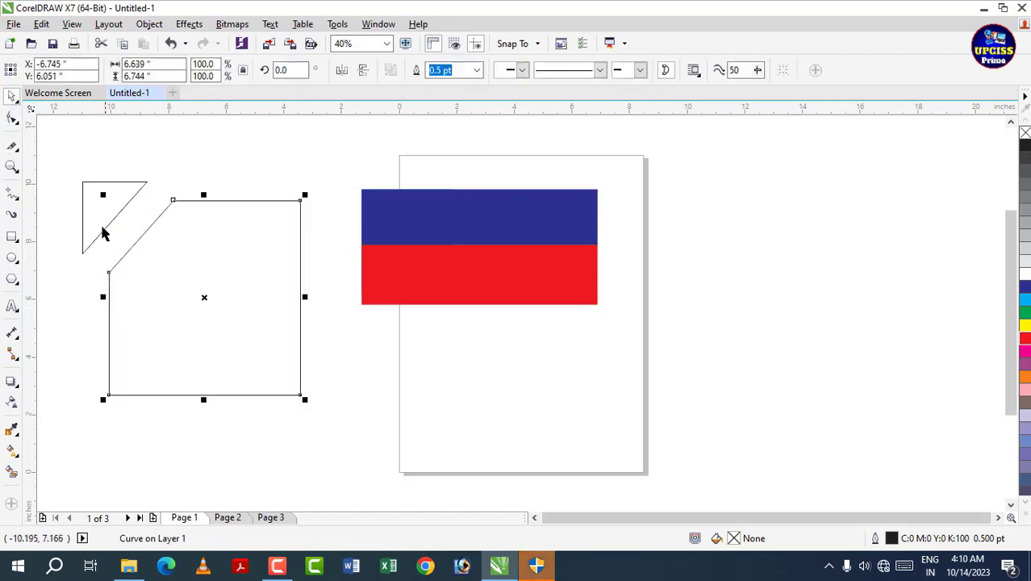
drag(99, 218, 87, 196)
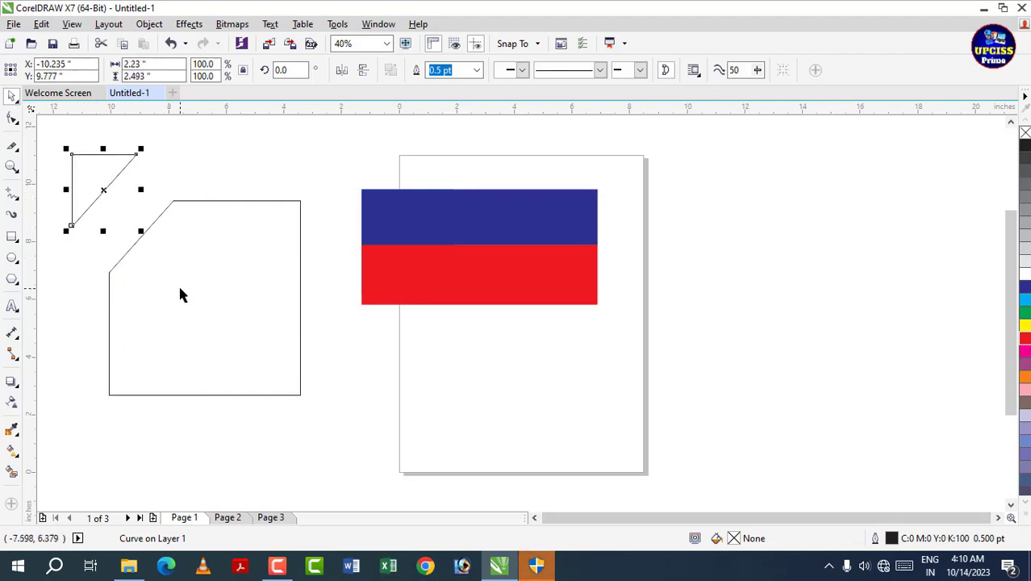
drag(178, 287, 187, 259)
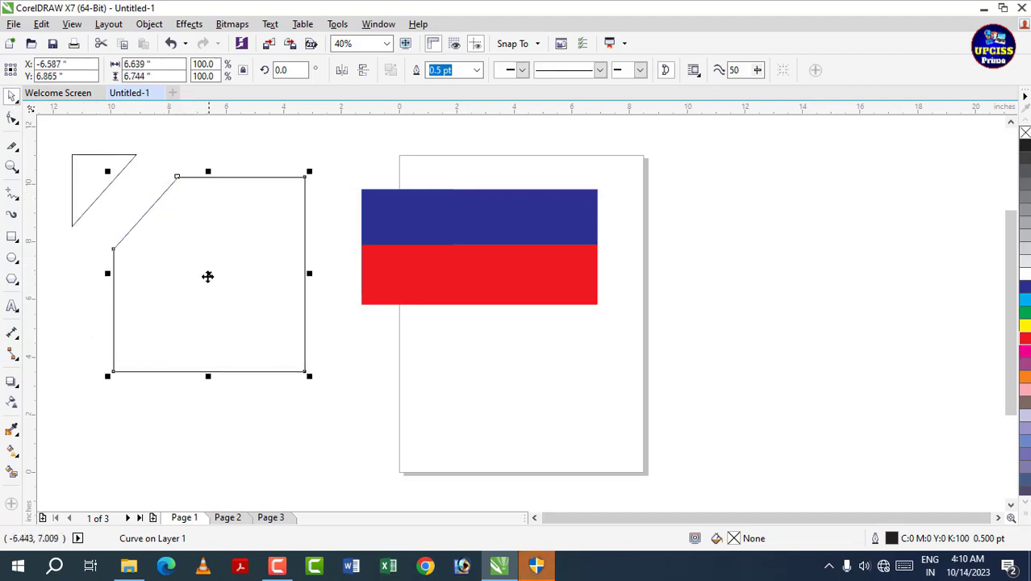
click(384, 401)
Draw a rectangle about 7.19 by 6.01 inches right of the page and knife across its upper-left corner, keeping it as one object.
click(12, 237)
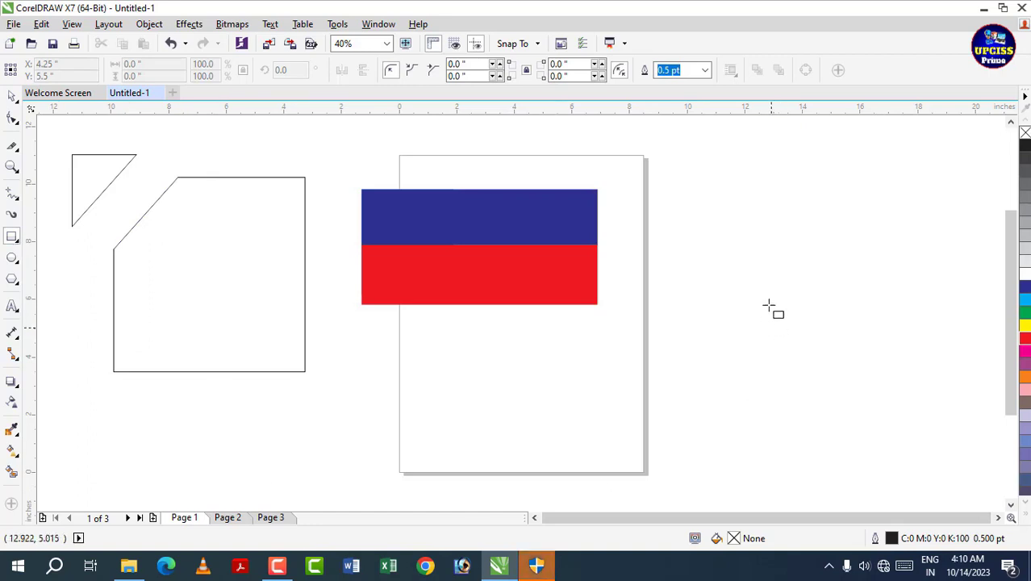
mouse_move(685, 204)
mouse_down()
mouse_move(772, 315)
mouse_move(893, 379)
mouse_up()
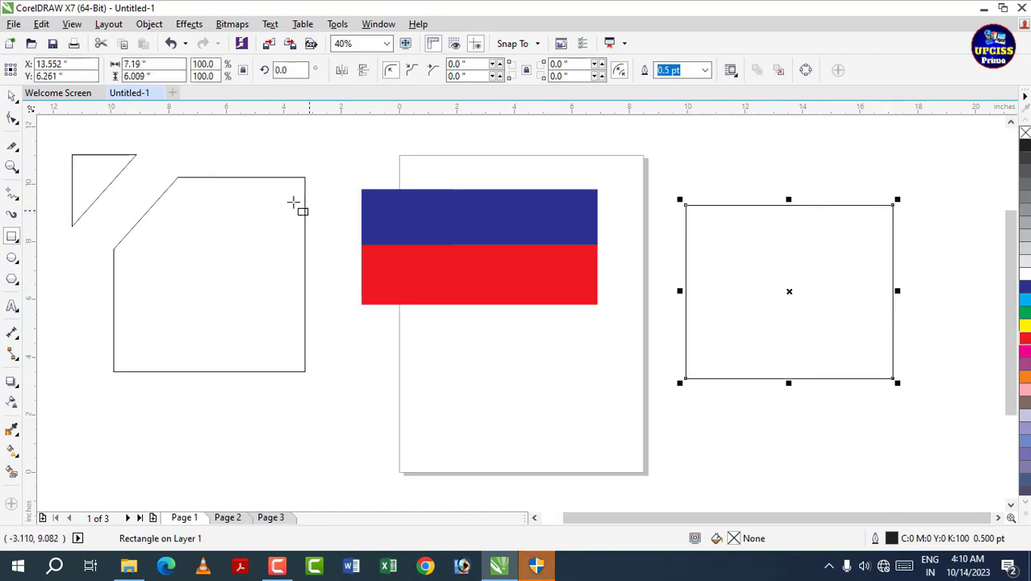
click(12, 146)
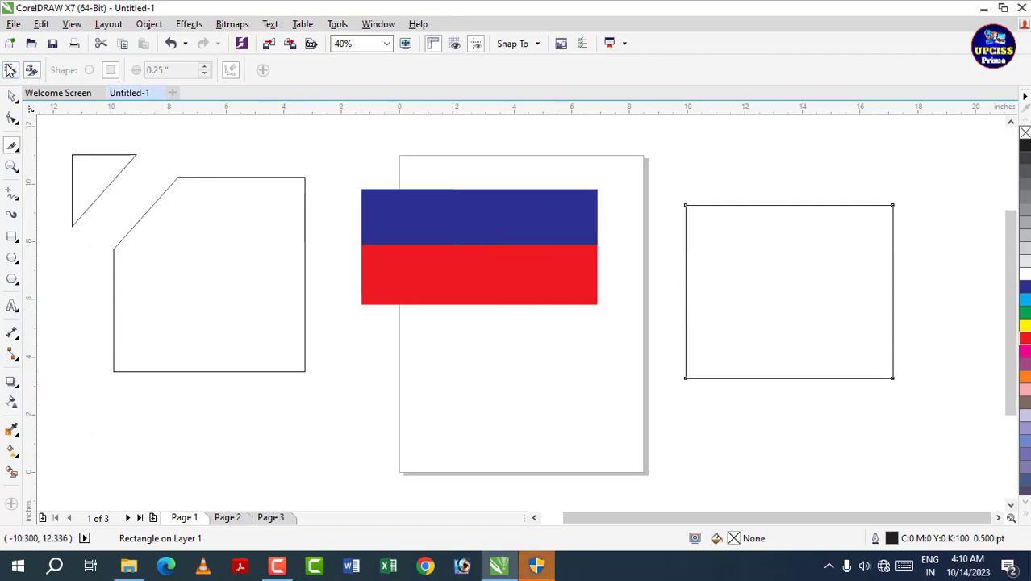
click(757, 206)
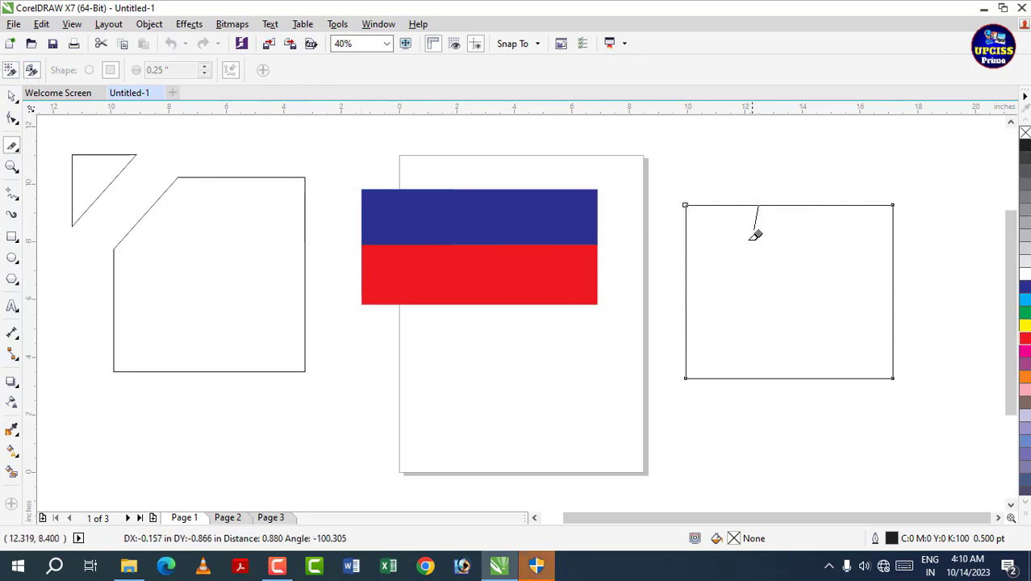
click(685, 284)
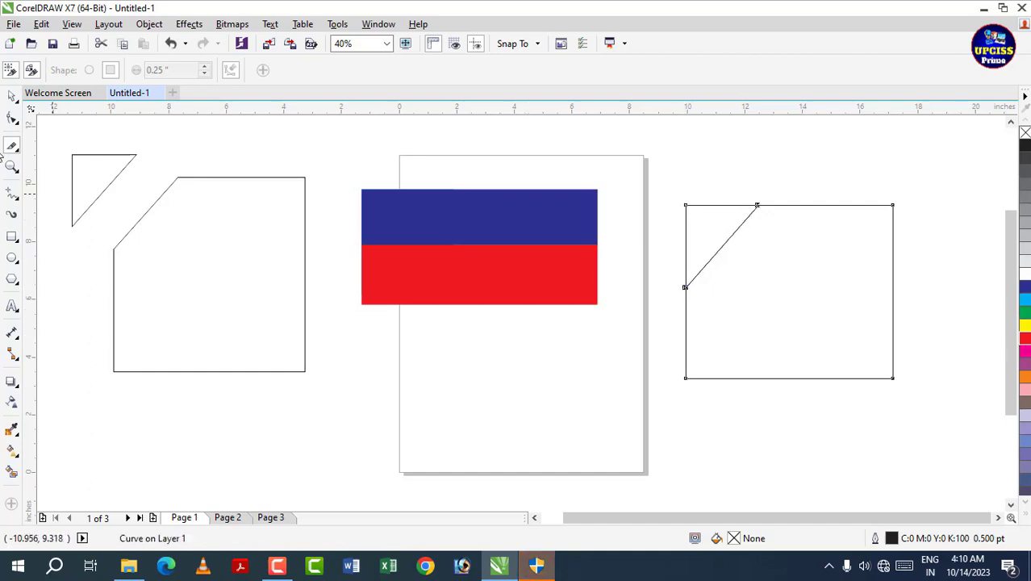
click(12, 96)
drag(776, 353, 741, 344)
key(Escape)
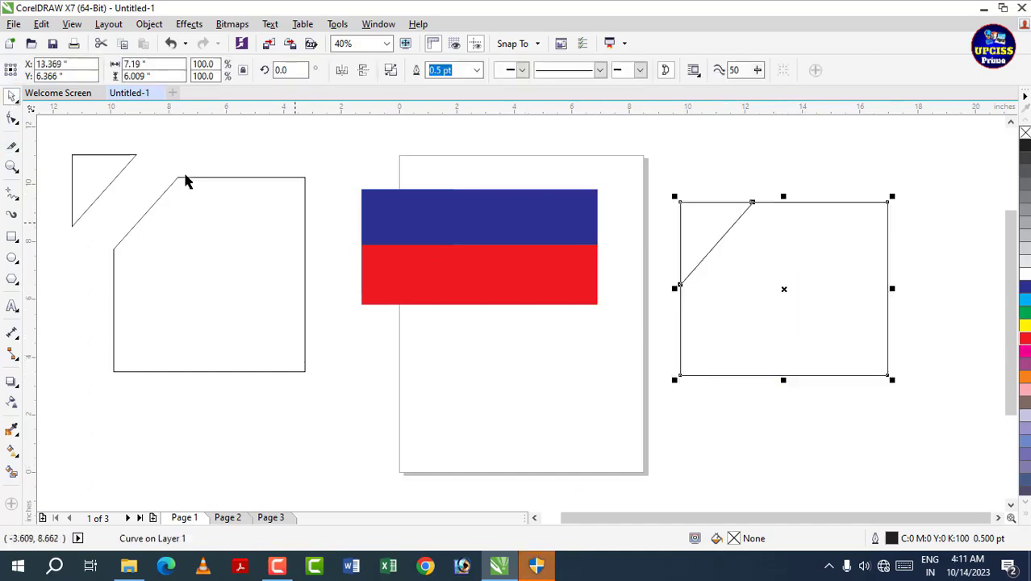
Break the knife-cut rectangle right of the page apart and move its large piece away from the corner triangle.
click(9, 145)
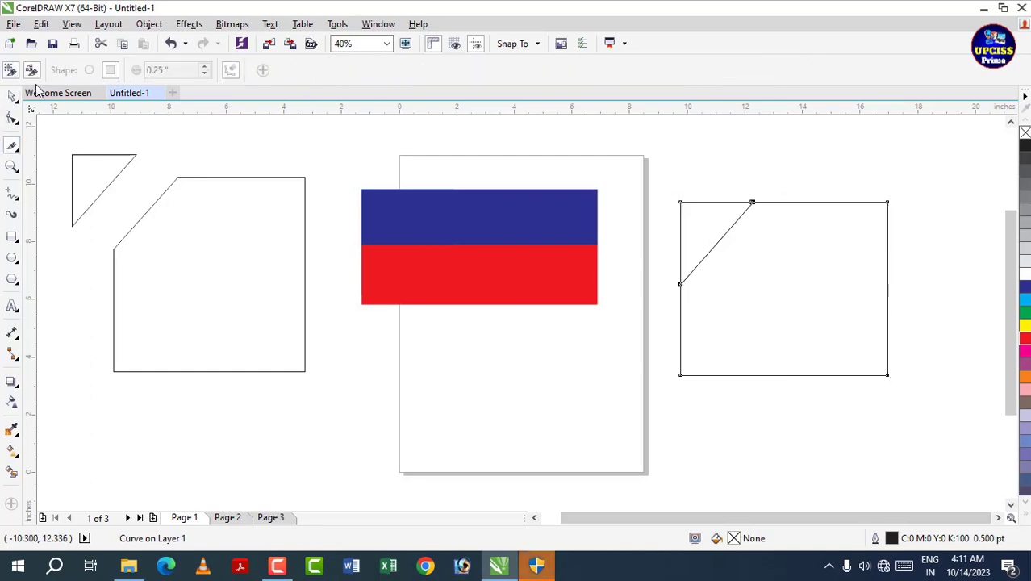
click(12, 96)
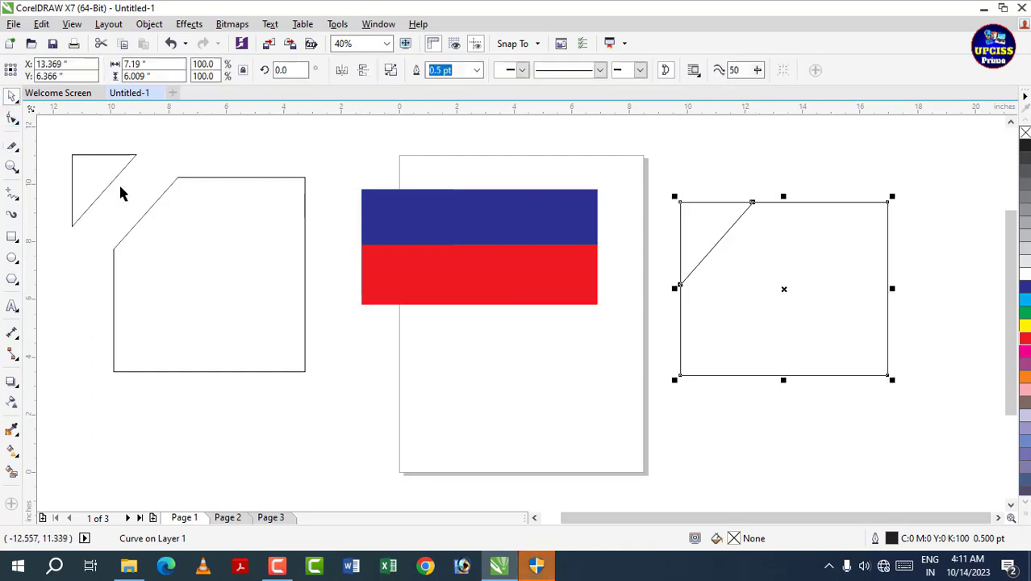
drag(750, 326, 754, 329)
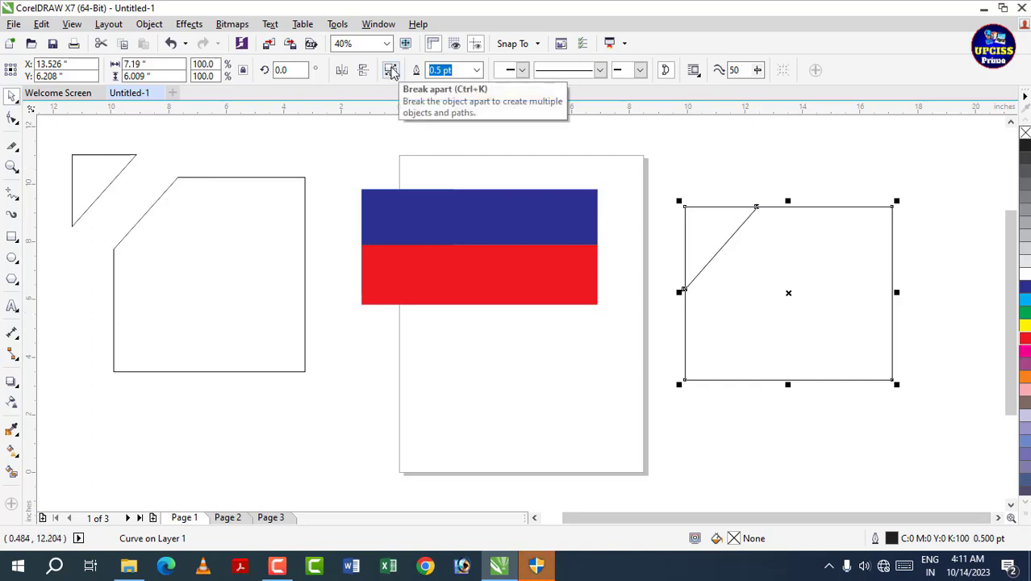
click(391, 71)
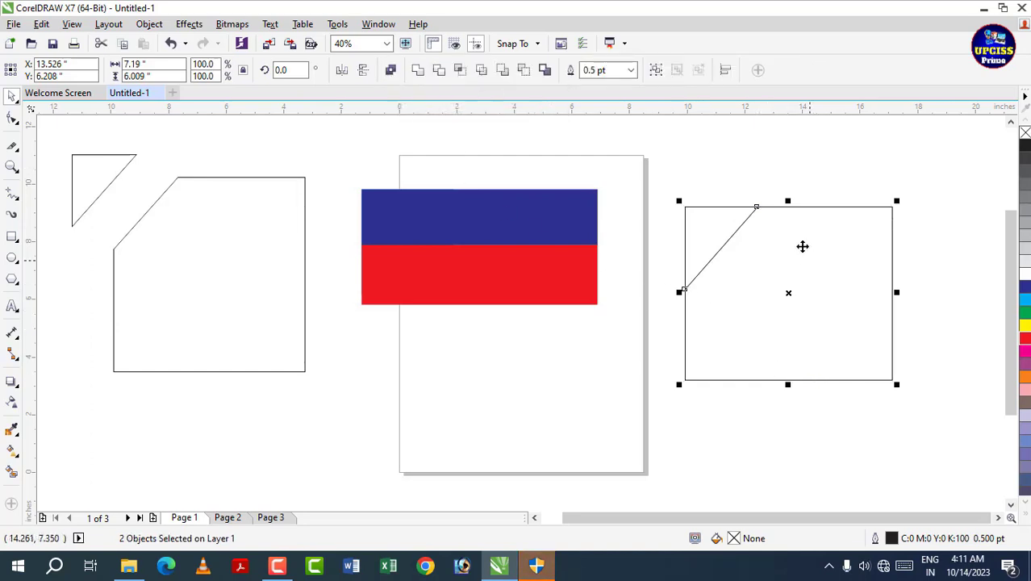
click(755, 163)
drag(751, 266, 778, 316)
Knife off the upper-right corner of the large shape left of the page as a separate object and move the main piece away.
drag(253, 302, 257, 300)
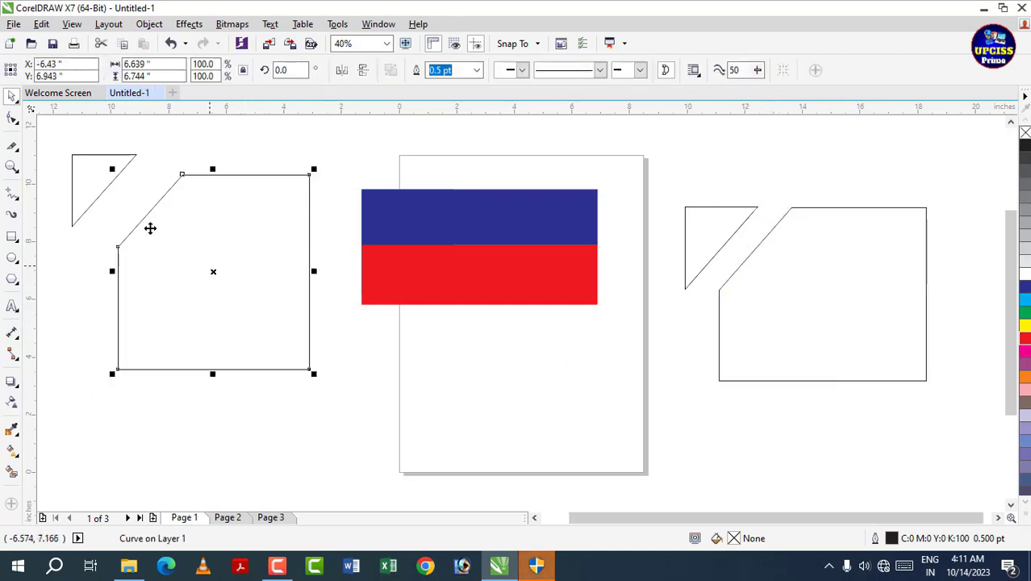
click(12, 146)
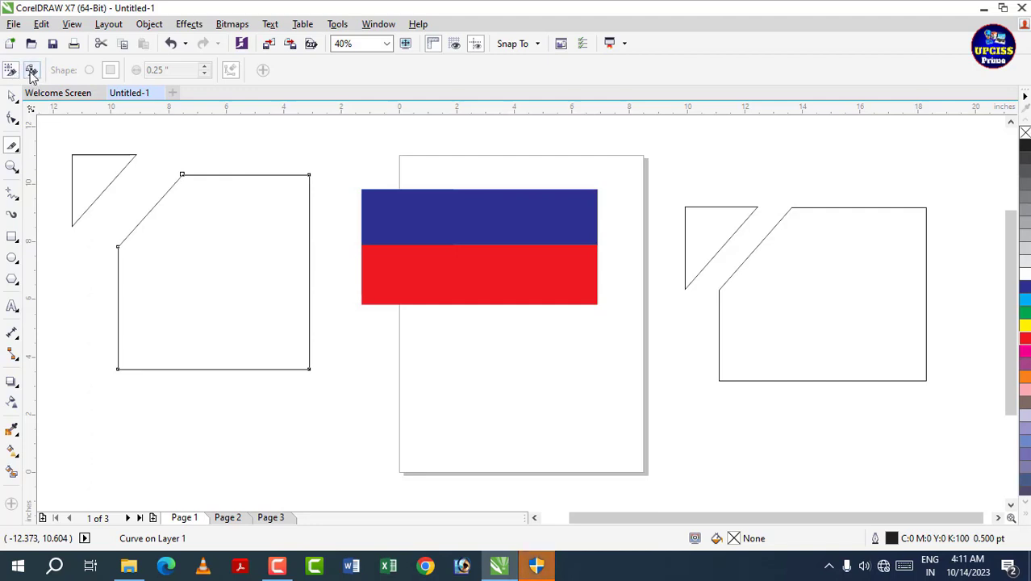
click(238, 174)
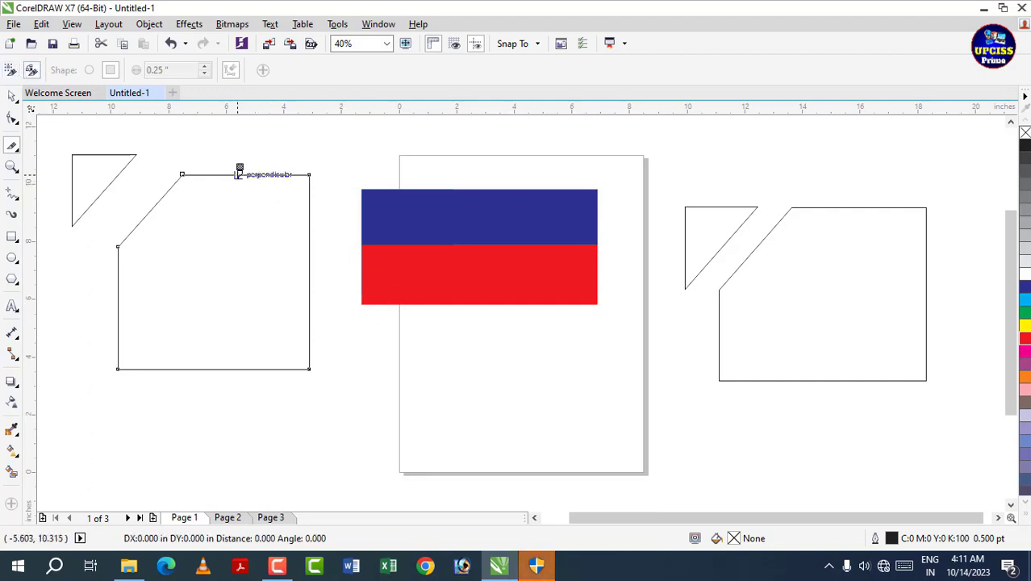
click(309, 228)
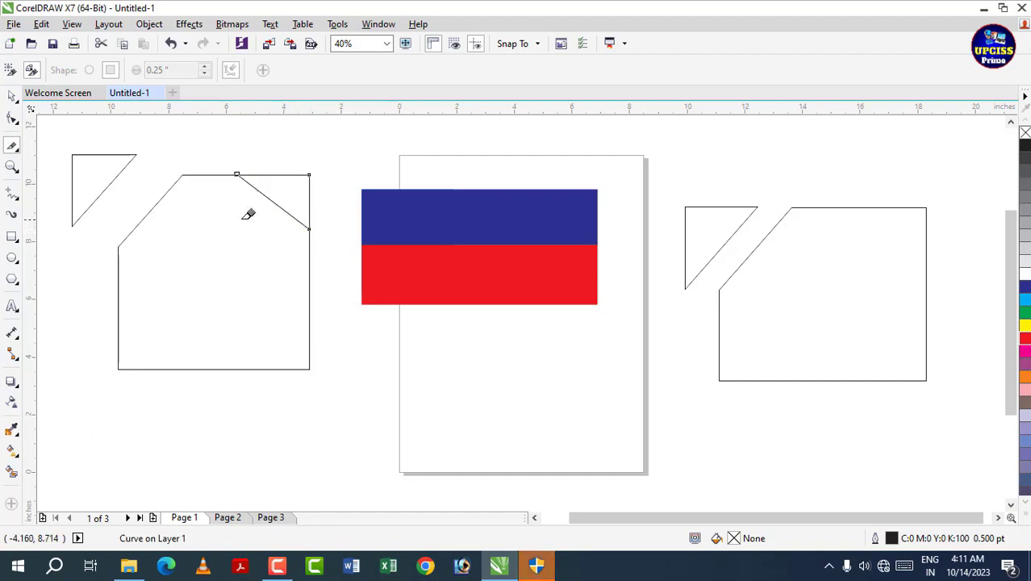
click(12, 96)
drag(210, 260, 191, 278)
click(347, 342)
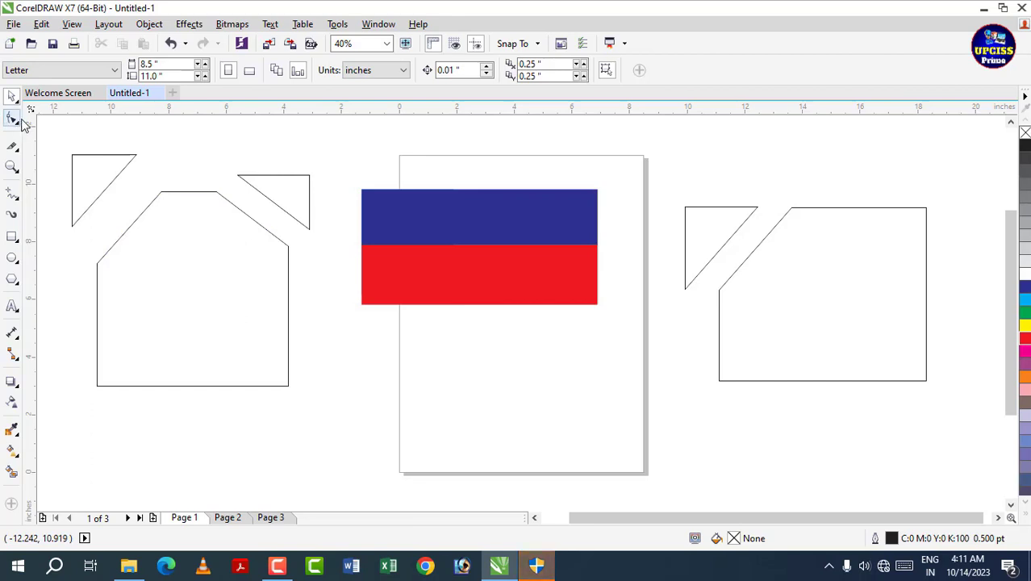
Move the large left shape over its upper-right triangle and remove the overlapping inner lines with Virtual Segment Delete.
drag(137, 305, 166, 277)
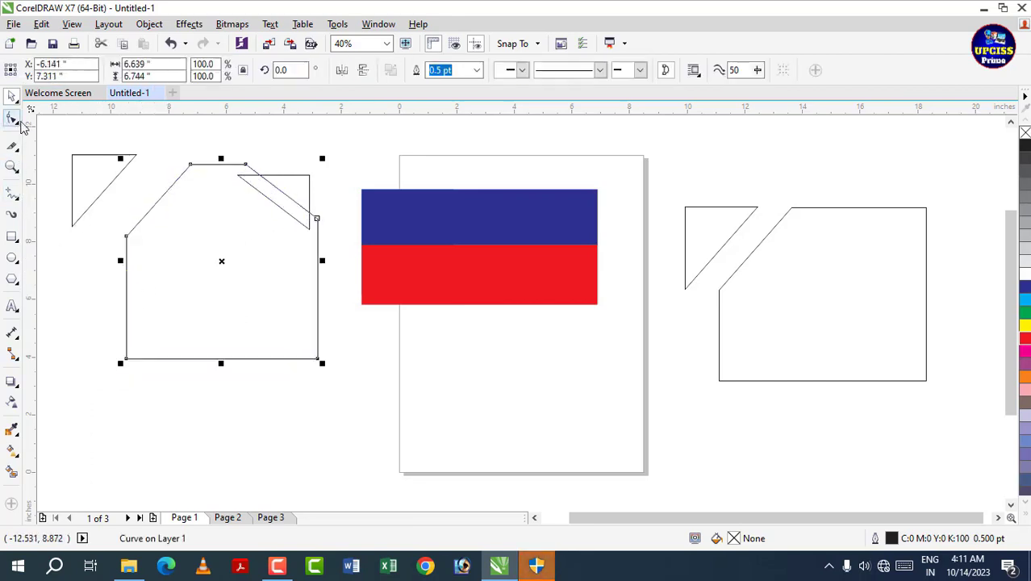
click(18, 151)
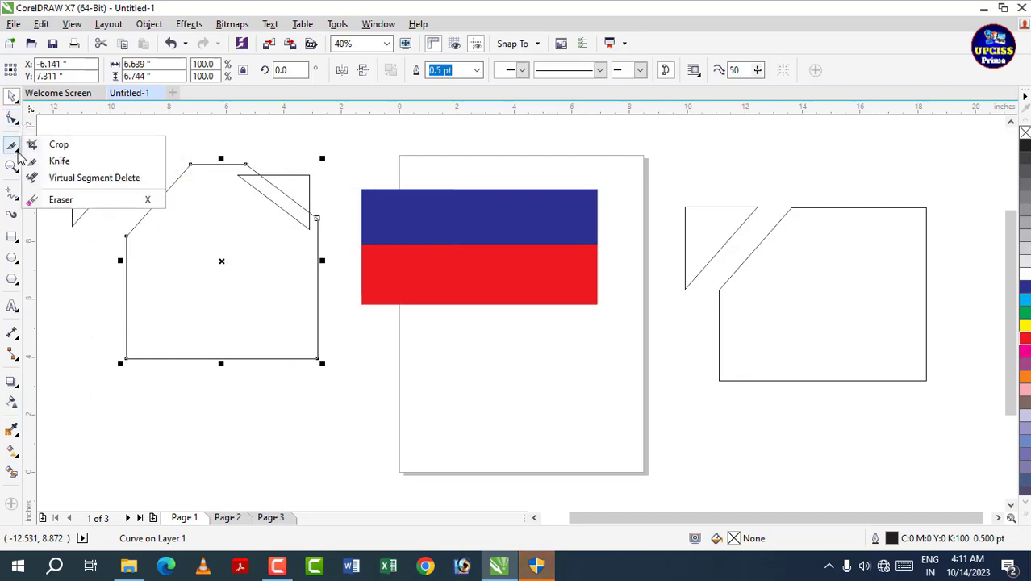
click(85, 178)
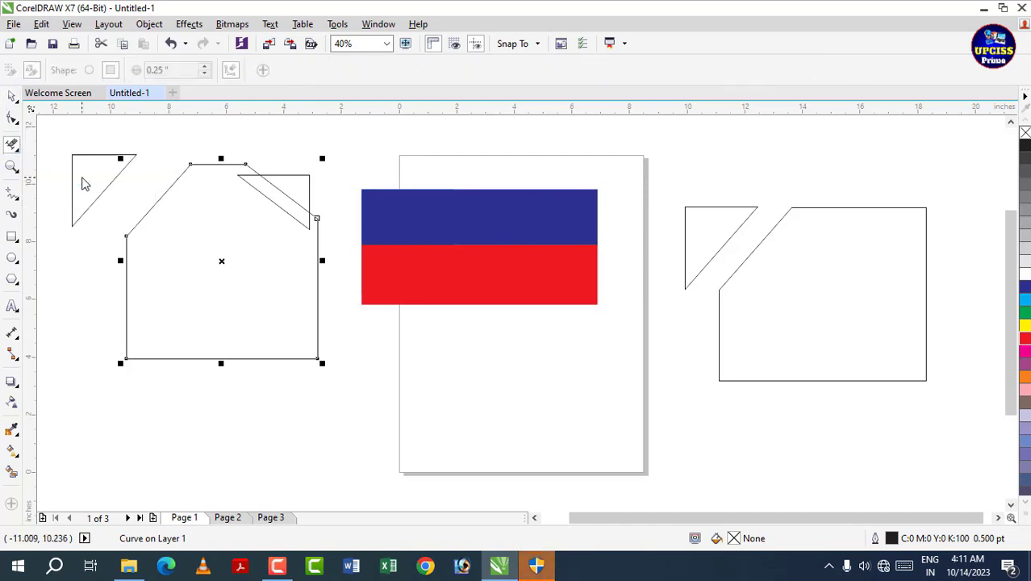
click(267, 196)
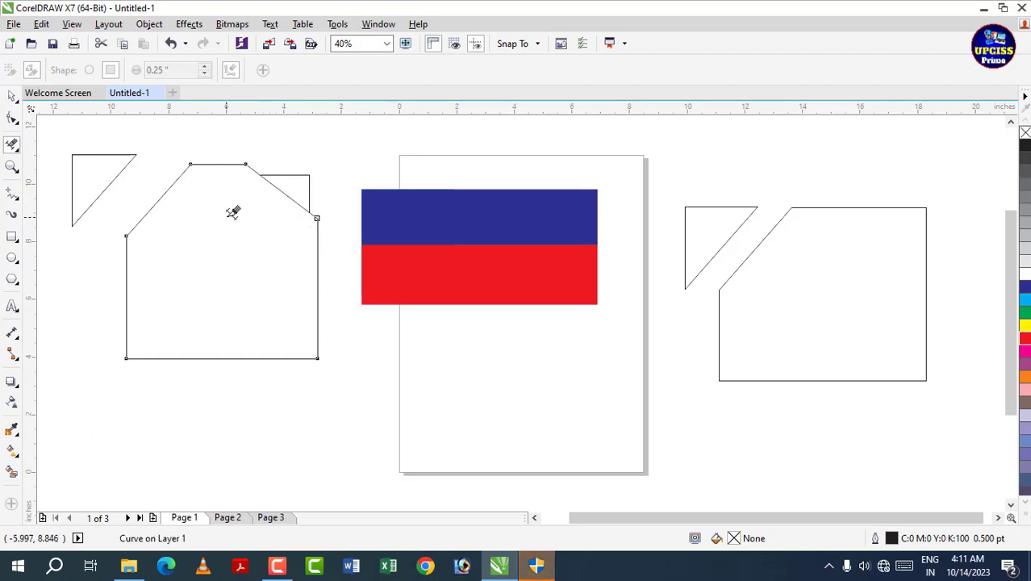
click(272, 185)
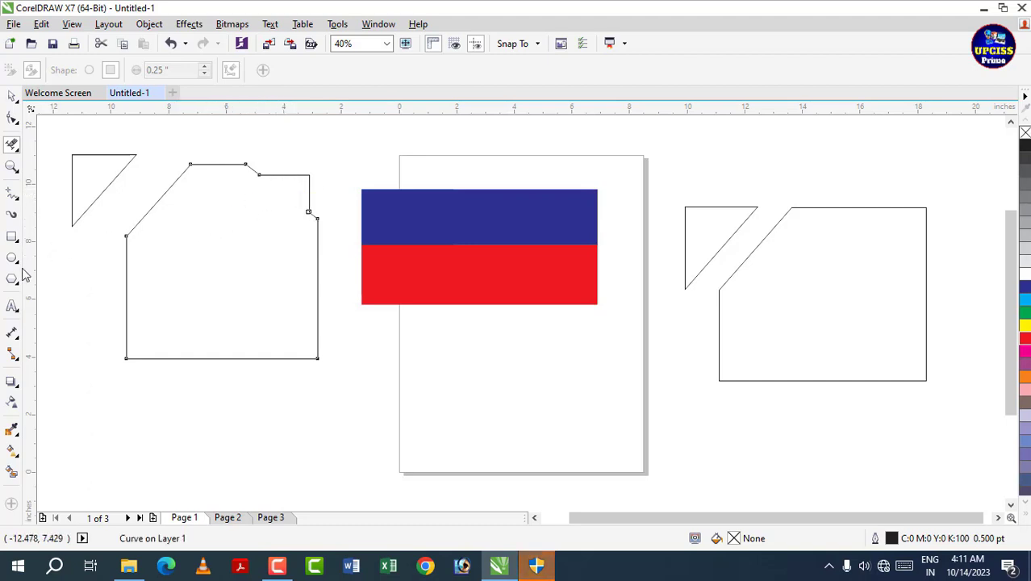
Draw rectangles about 5.17 by 3.7 and 3.07 by 4.07 inches overlapping the right shape's upper-right and lower-left corners.
click(12, 236)
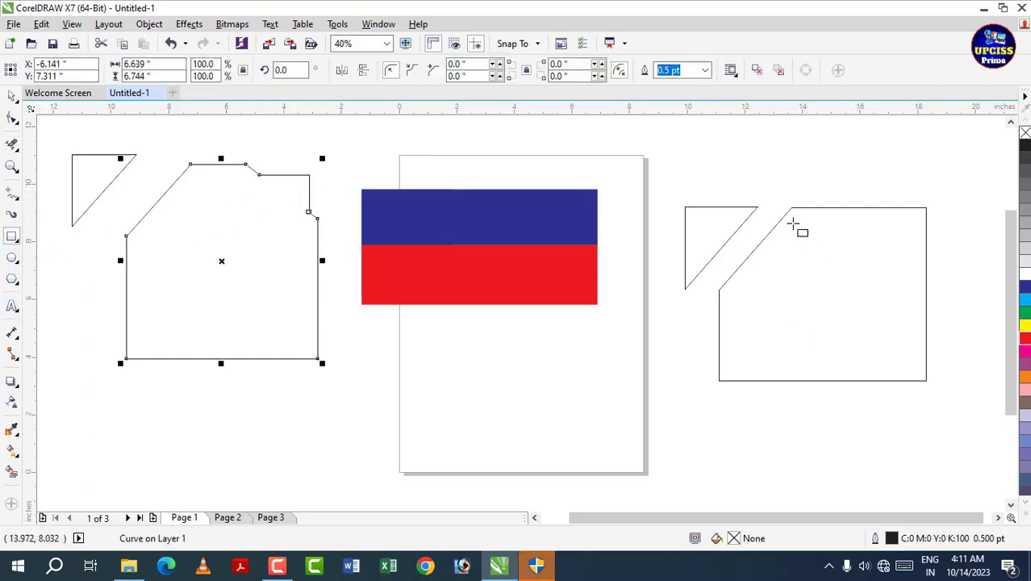
drag(808, 184, 957, 290)
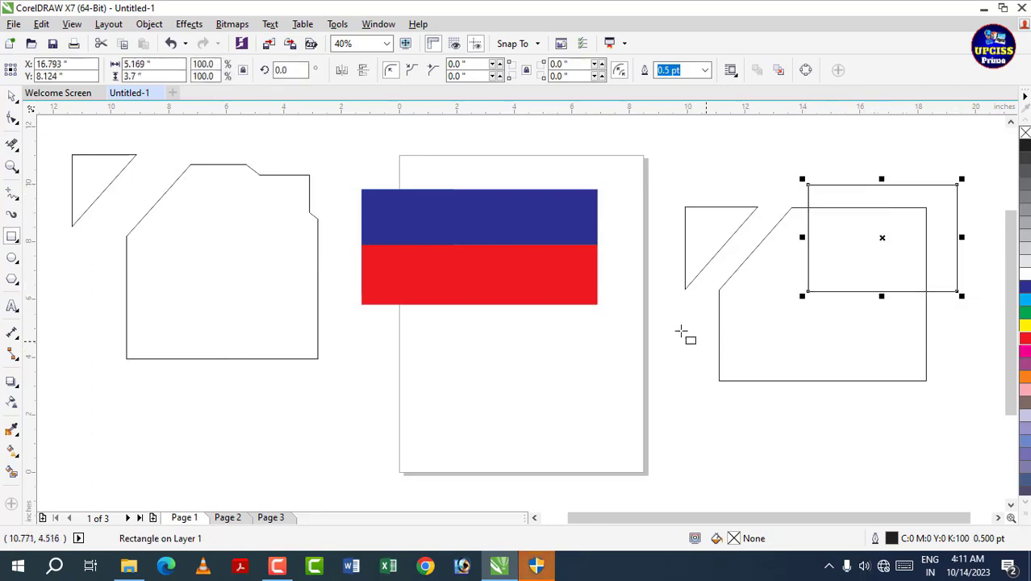
drag(668, 323, 758, 442)
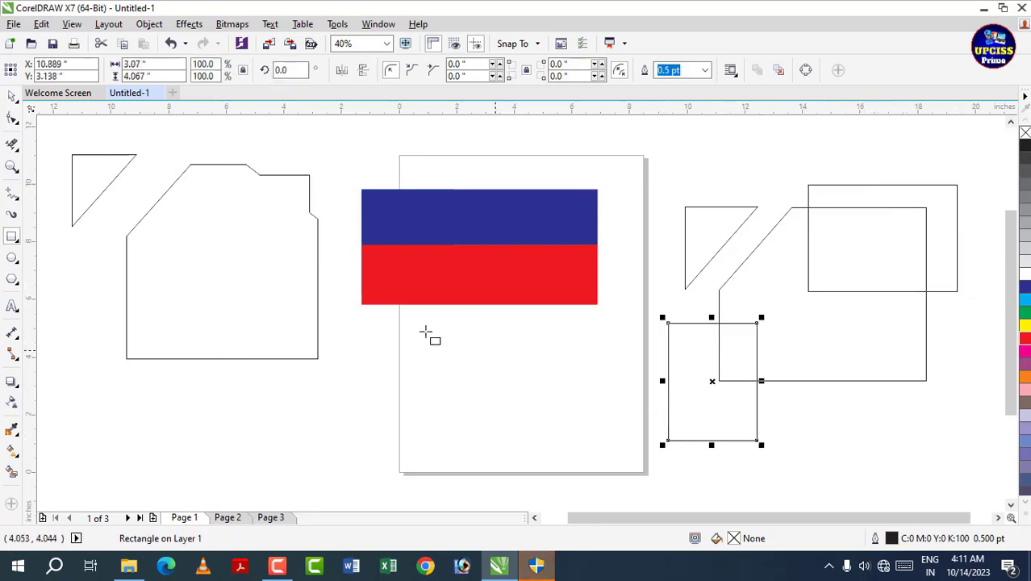
Use Virtual Segment Delete to remove the lines inside both rectangle overlaps, plus the outline along the right shape's upper-right and lower-right sides.
click(16, 150)
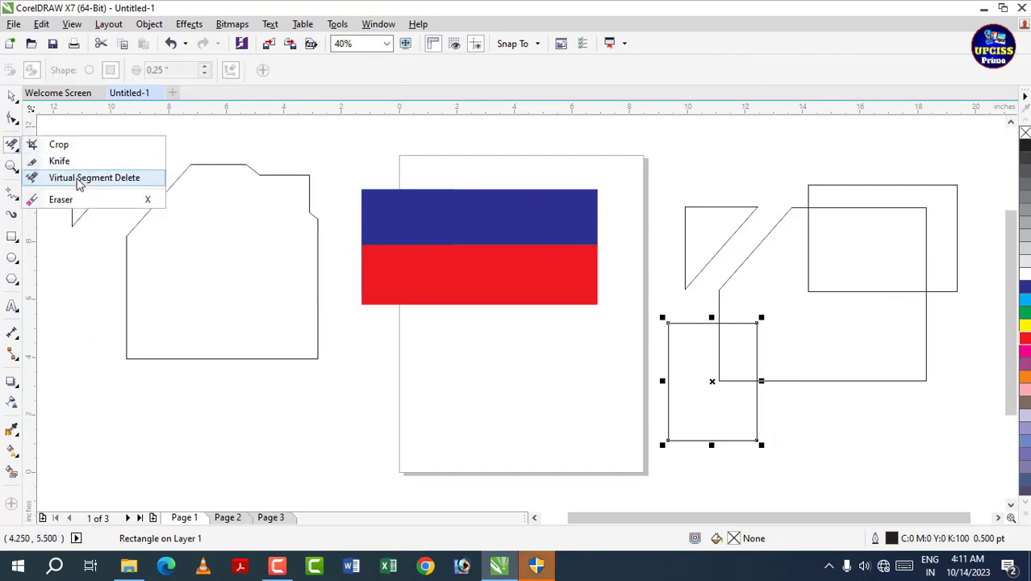
click(78, 184)
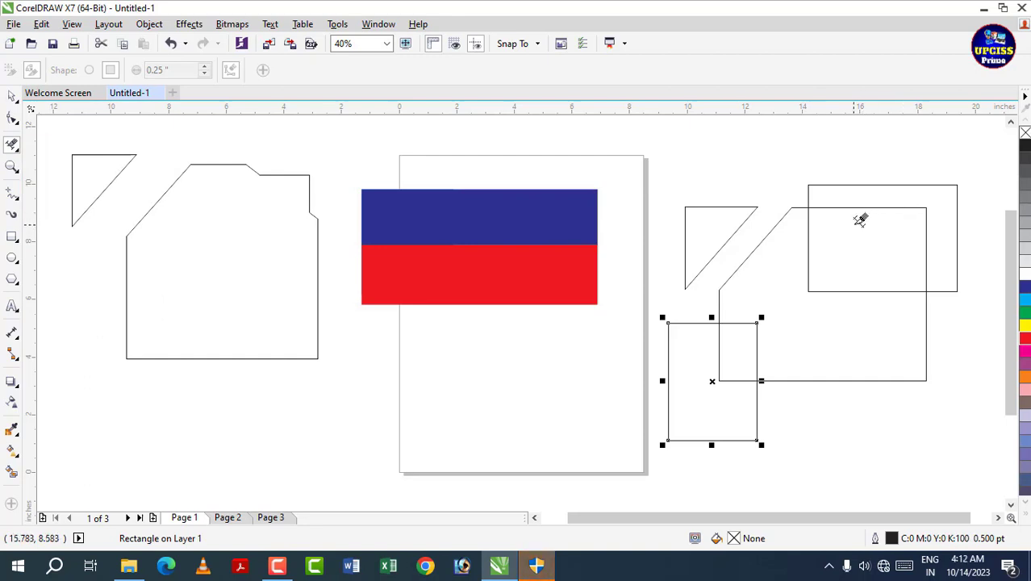
drag(855, 225, 941, 200)
drag(786, 292, 852, 272)
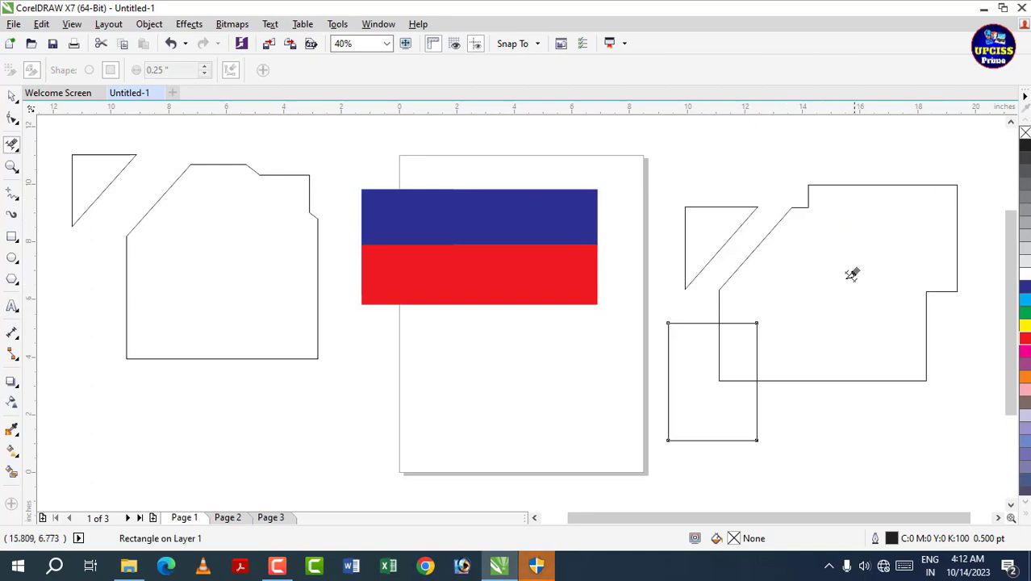
drag(740, 330, 810, 304)
drag(745, 349, 698, 376)
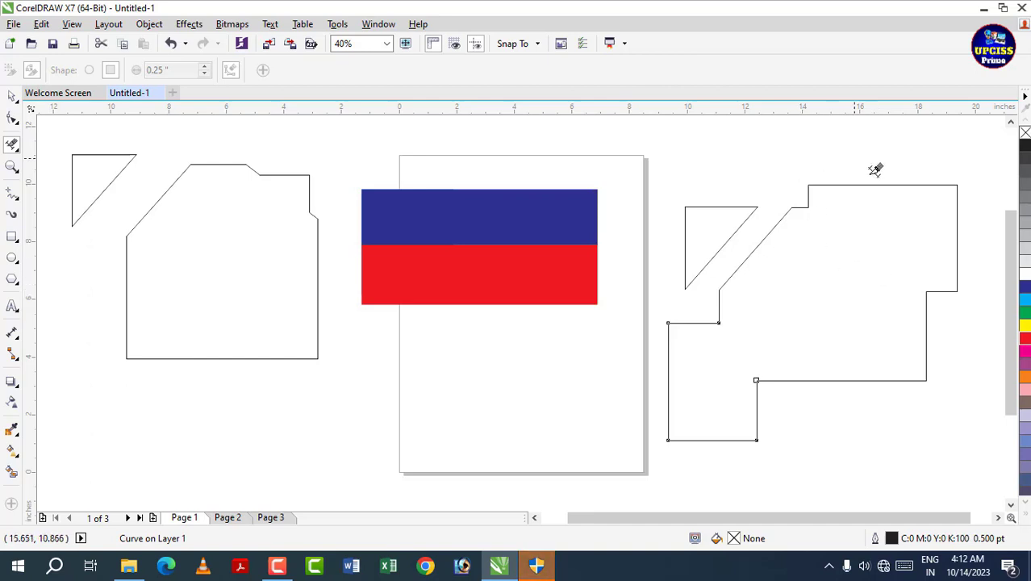
drag(846, 167, 866, 231)
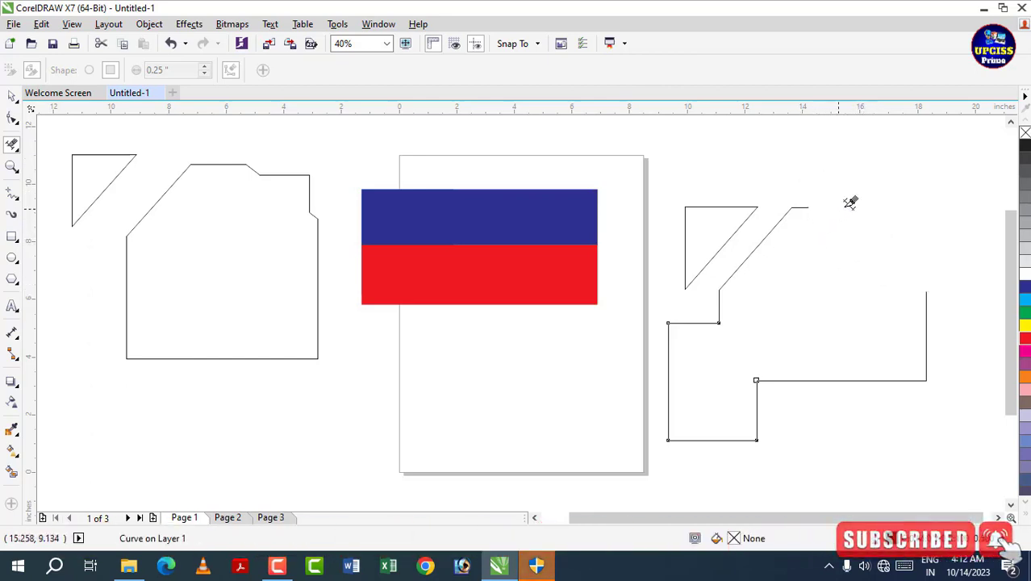
drag(836, 329, 897, 425)
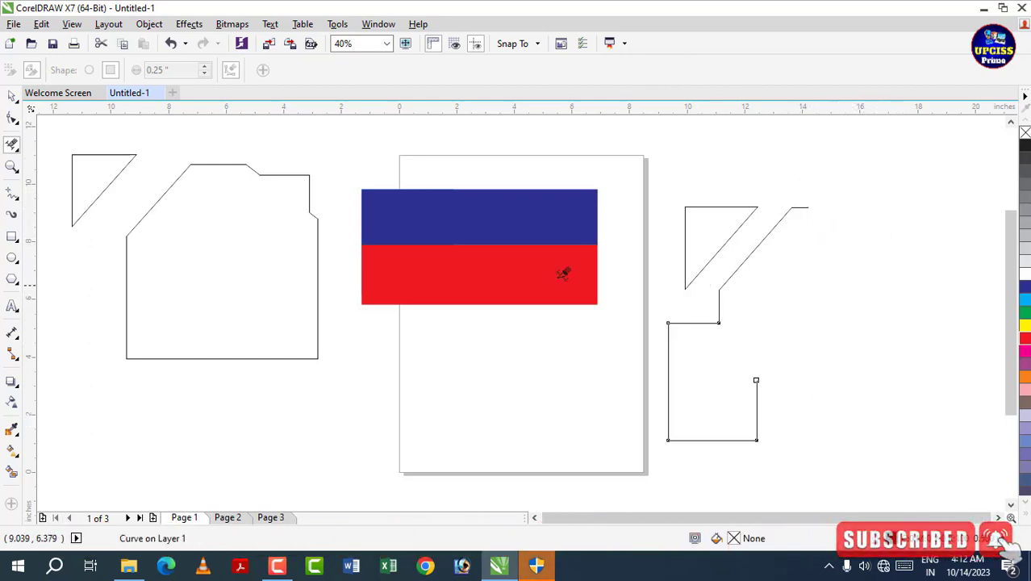
Move the large left shape about 0.9 inch left and 0.55 inch down, away from its upper-right corner piece.
click(17, 150)
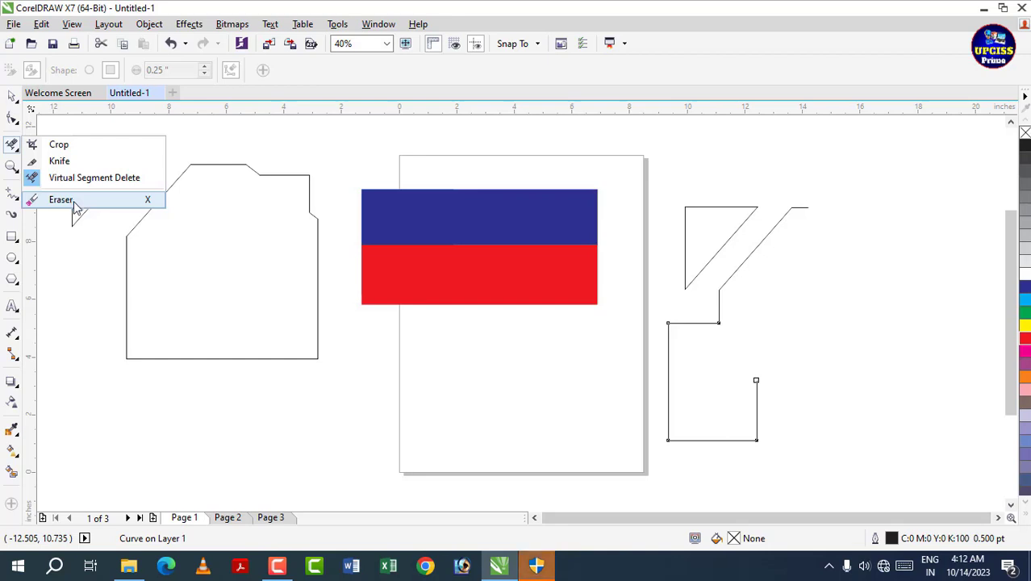
click(69, 234)
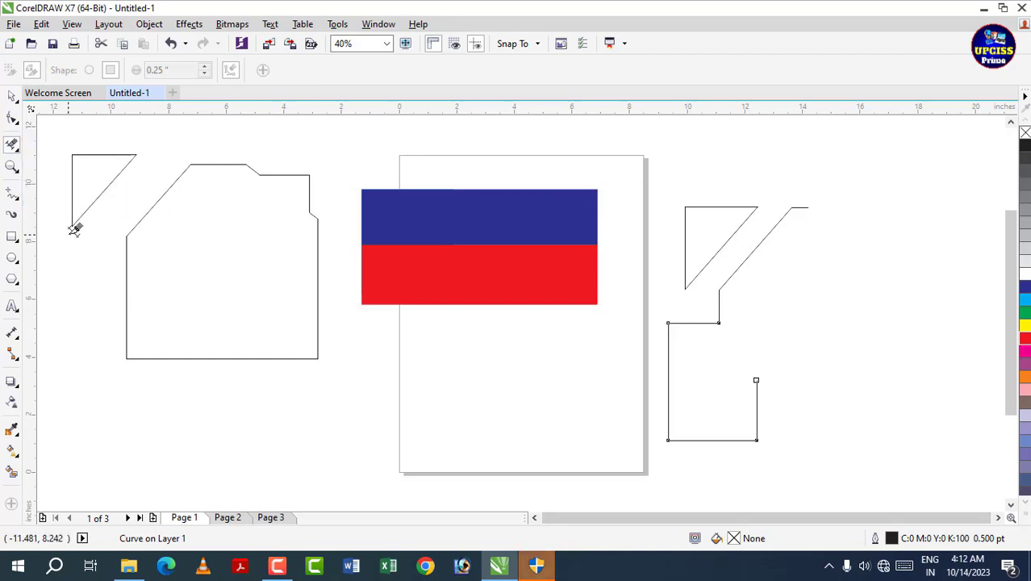
click(13, 97)
click(181, 255)
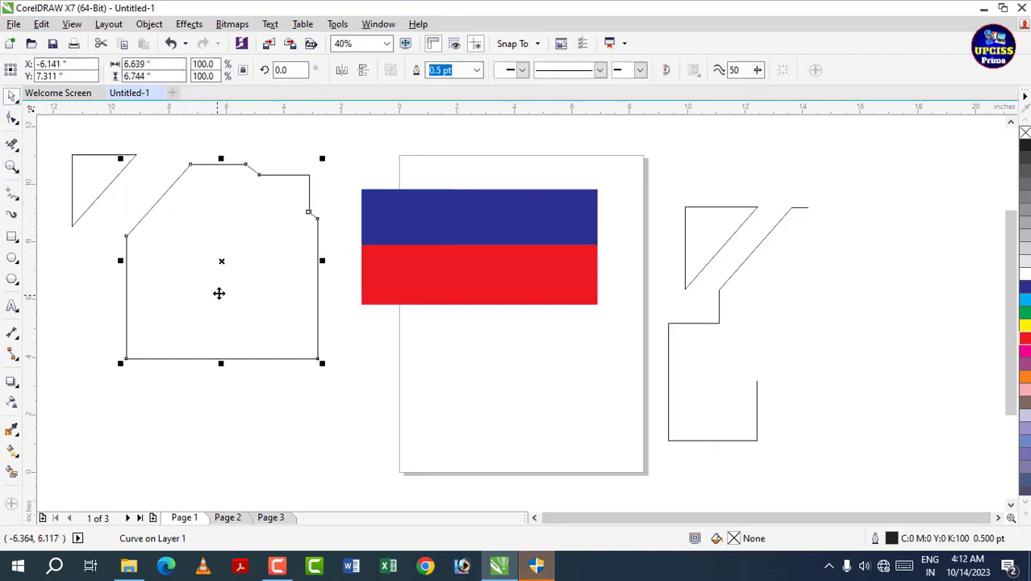
drag(218, 292, 195, 310)
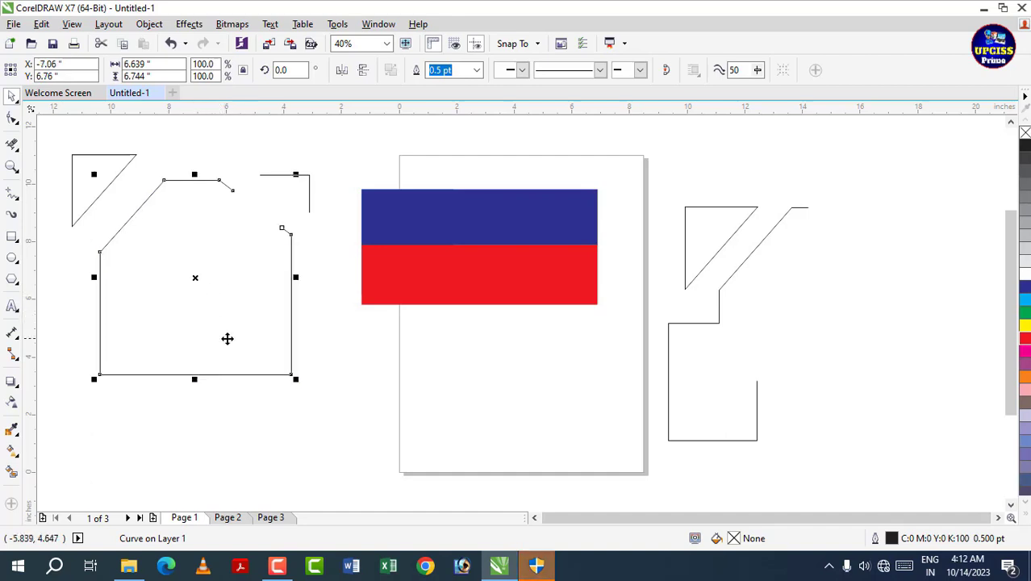
Erase the large shape's left side and top edge with a 0.25-inch square eraser, and part of its right edge with a round one.
click(19, 151)
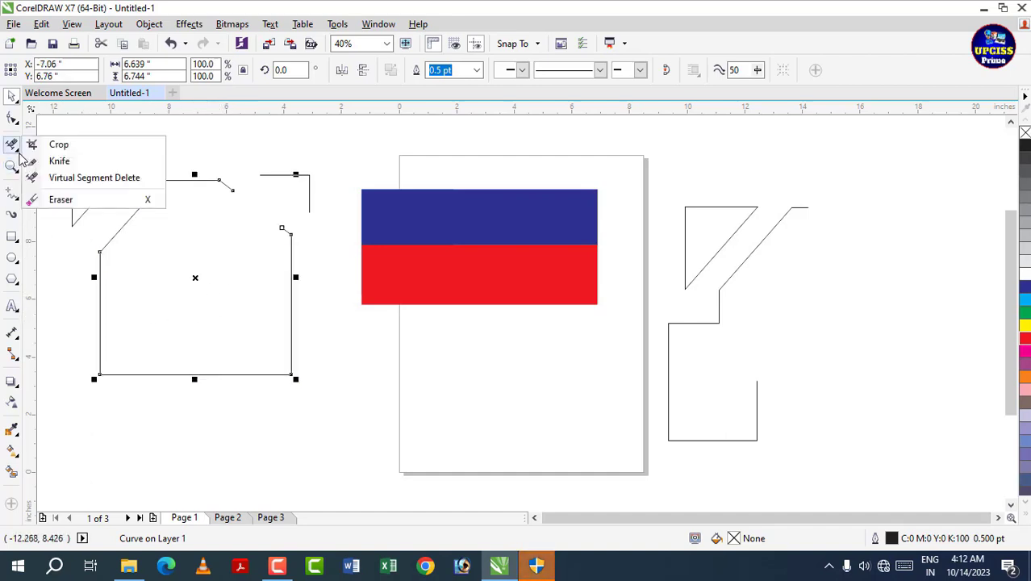
click(51, 199)
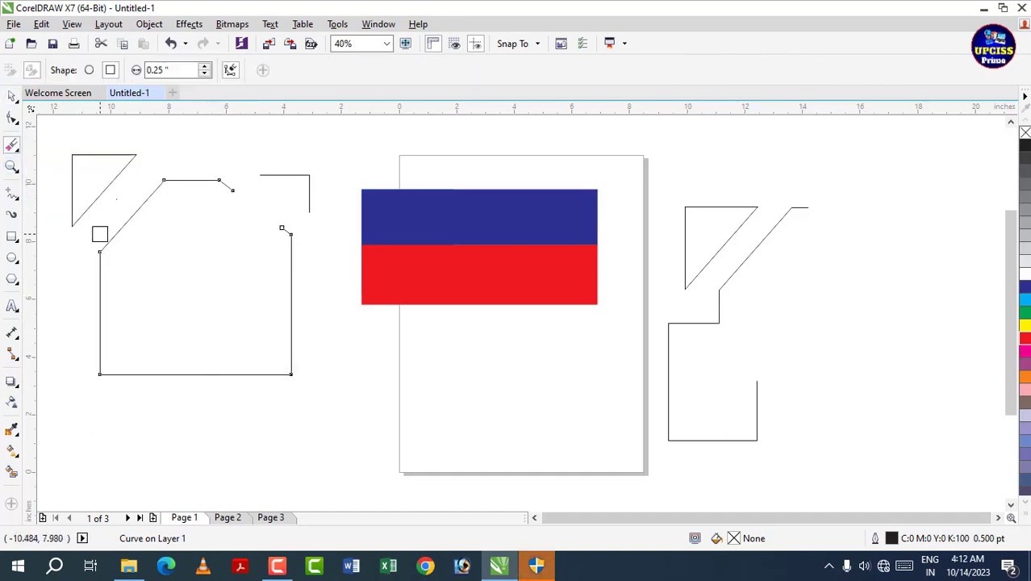
mouse_move(167, 176)
mouse_down()
mouse_move(105, 241)
mouse_move(105, 292)
mouse_move(92, 254)
mouse_move(101, 376)
mouse_up()
drag(168, 167, 222, 186)
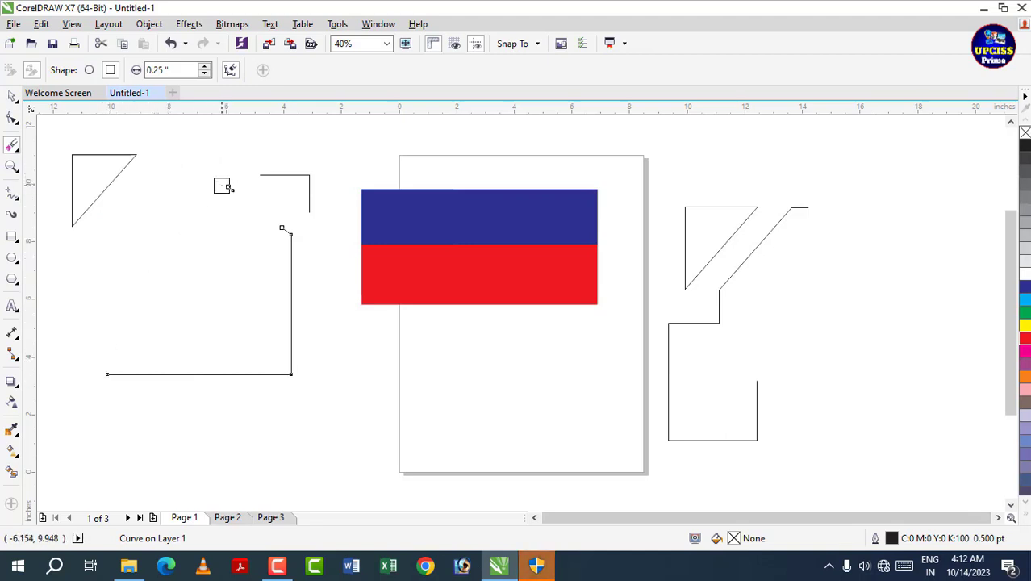
click(89, 70)
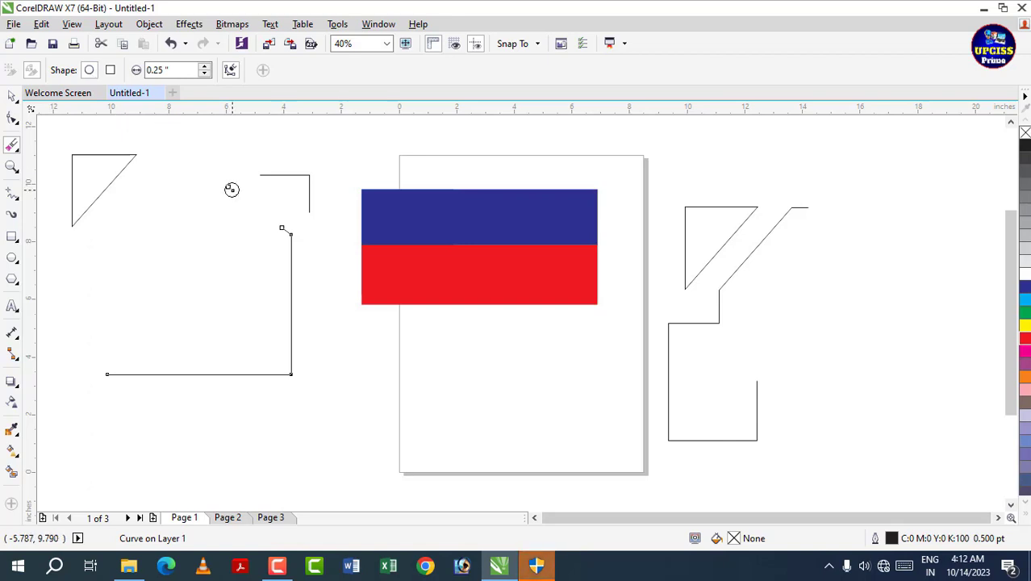
drag(284, 249, 283, 299)
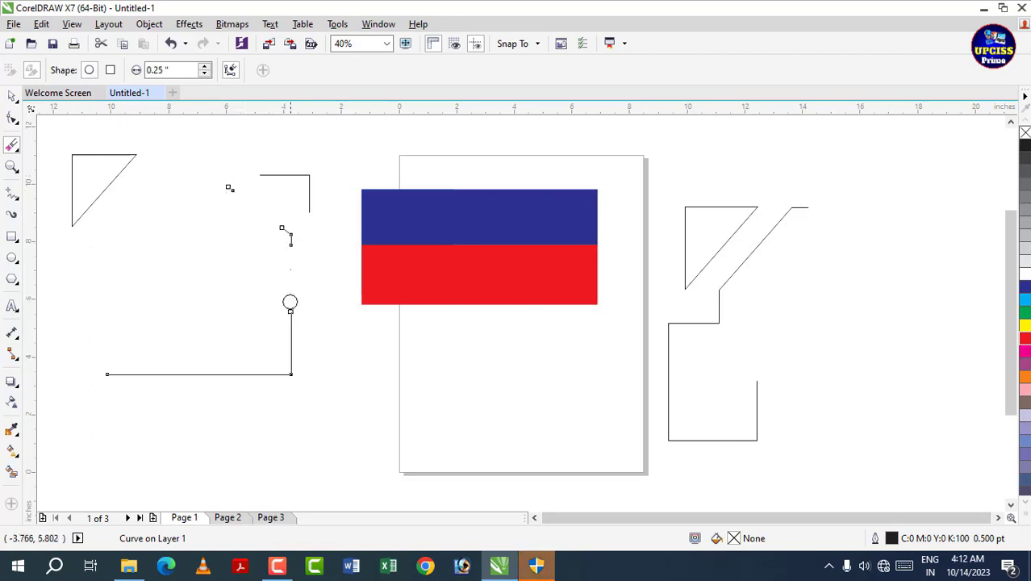
Set the eraser to a square nib of 10 inches and erase the remaining outline pieces beside the page.
click(110, 69)
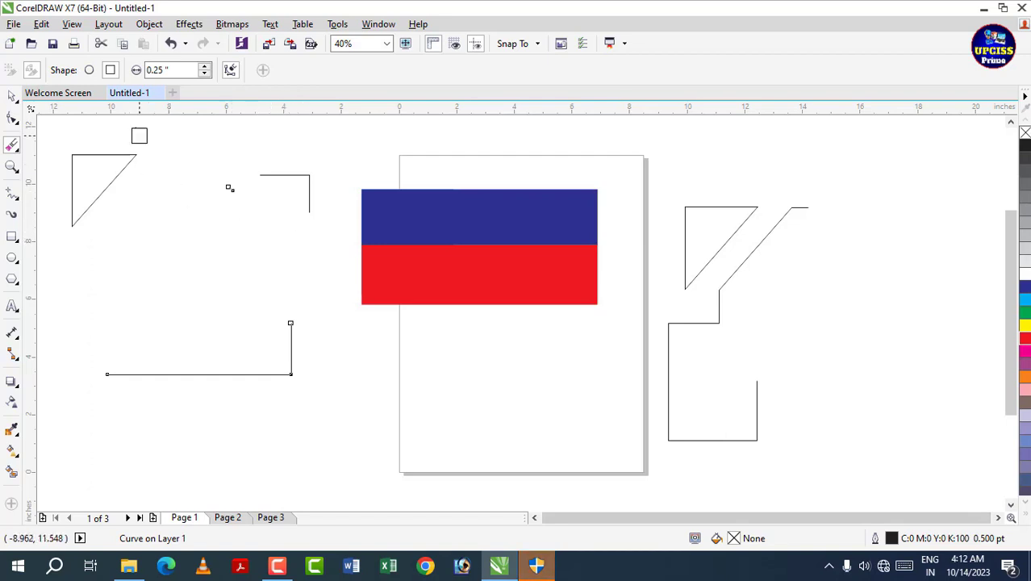
drag(175, 70, 129, 73)
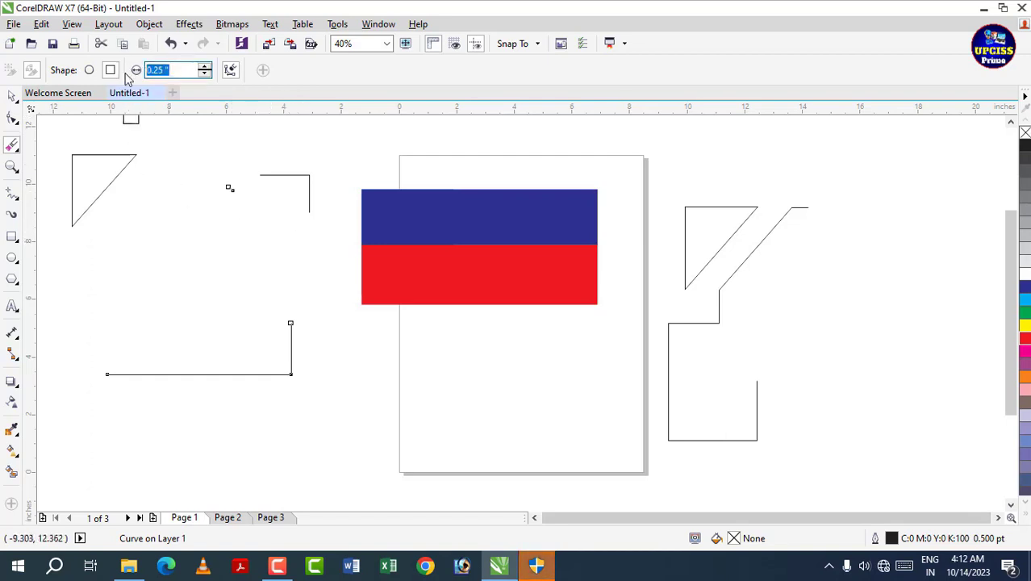
text(10)
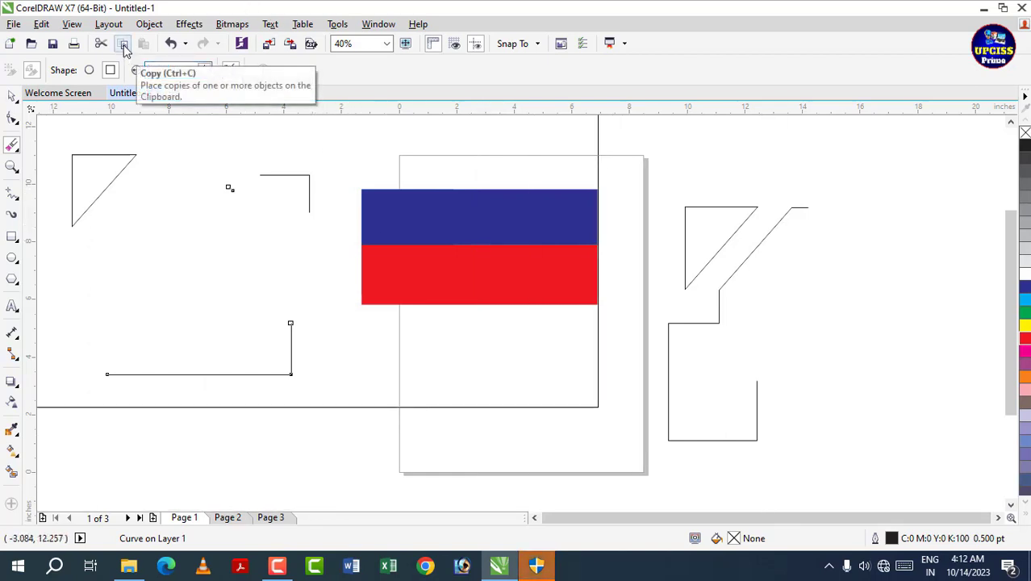
mouse_move(271, 312)
mouse_down()
mouse_move(287, 371)
mouse_move(246, 375)
mouse_up()
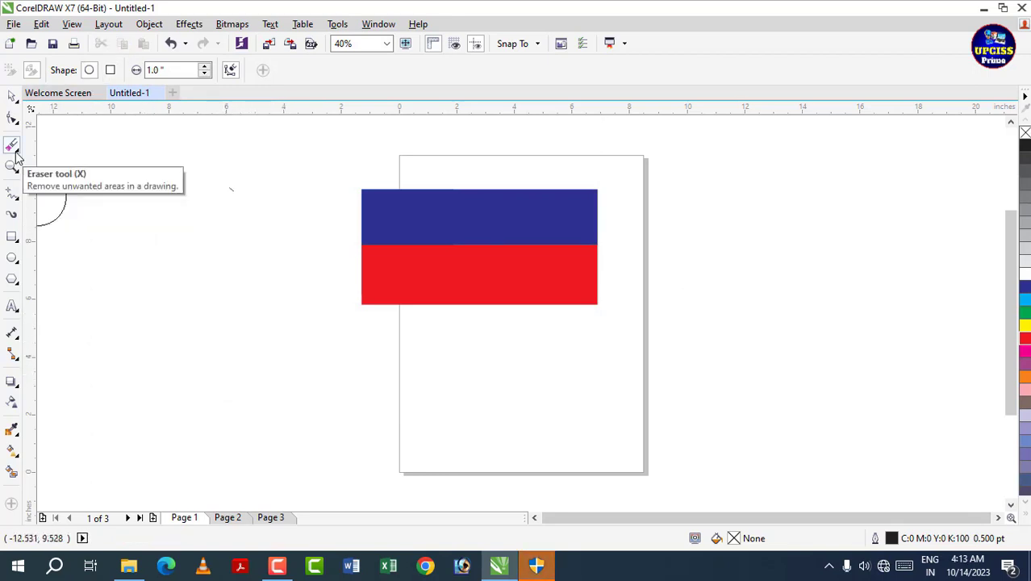
Leave the Eraser for the Pick tool and open Page 3.
click(13, 147)
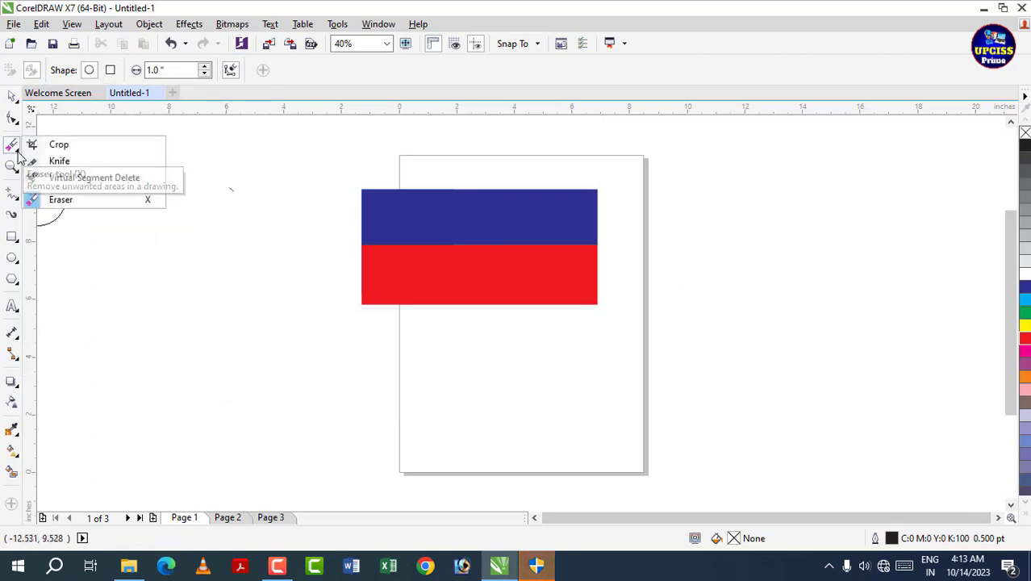
click(59, 145)
click(12, 96)
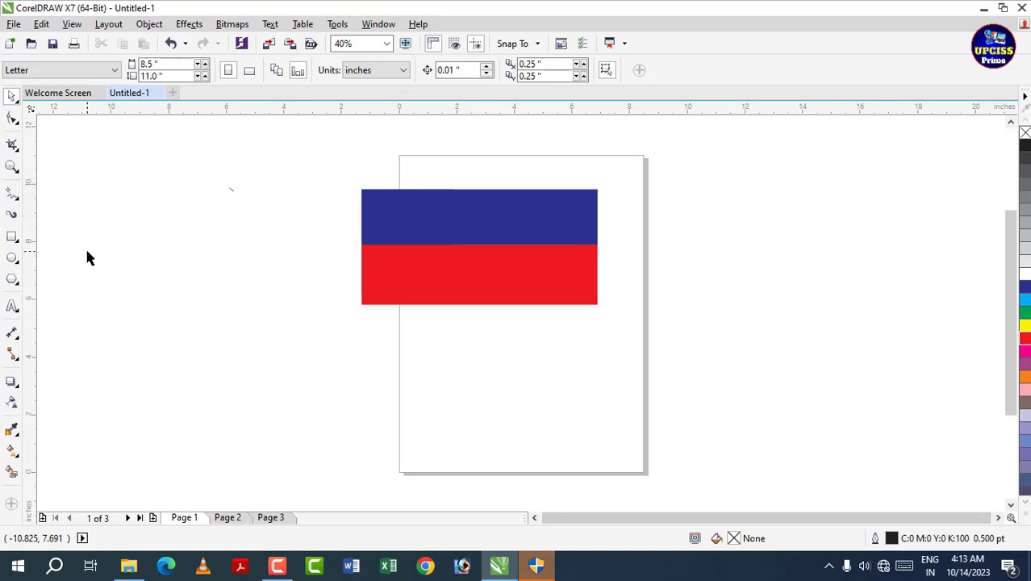
click(271, 517)
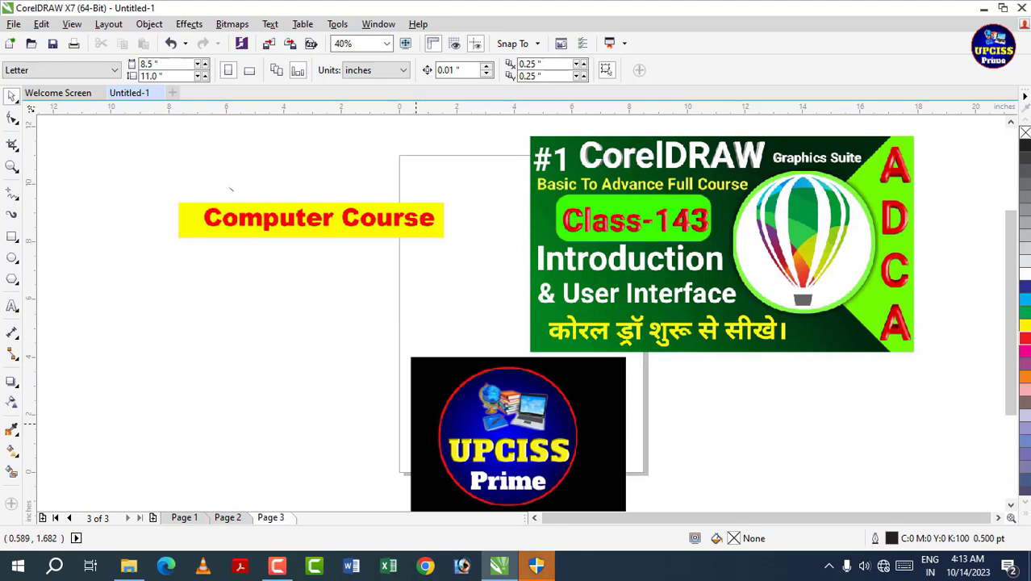
Use the Zoom tool to magnify Page 3 to 318% and reduce the view to 20%.
click(12, 167)
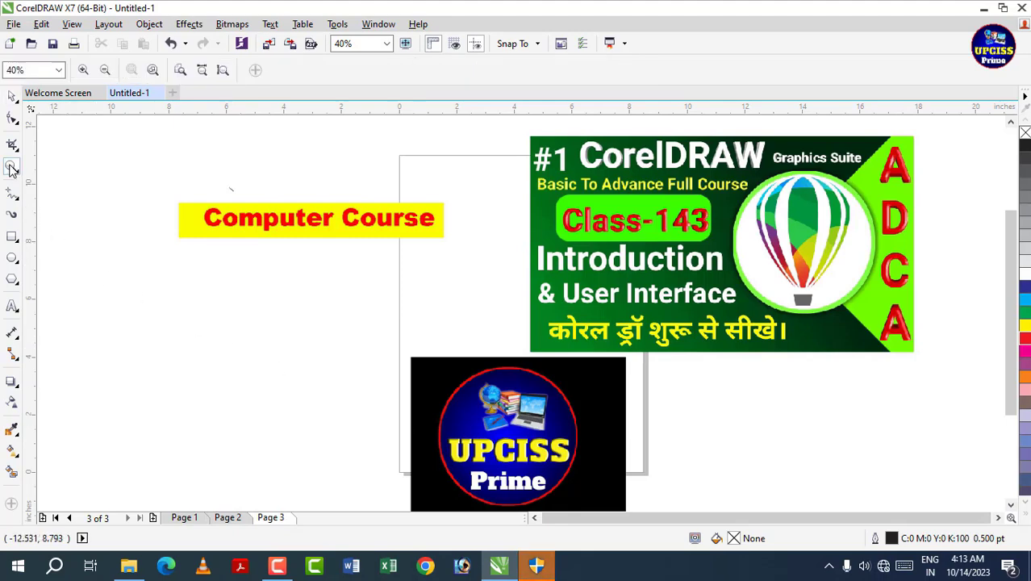
click(84, 71)
click(84, 71)
click(84, 71)
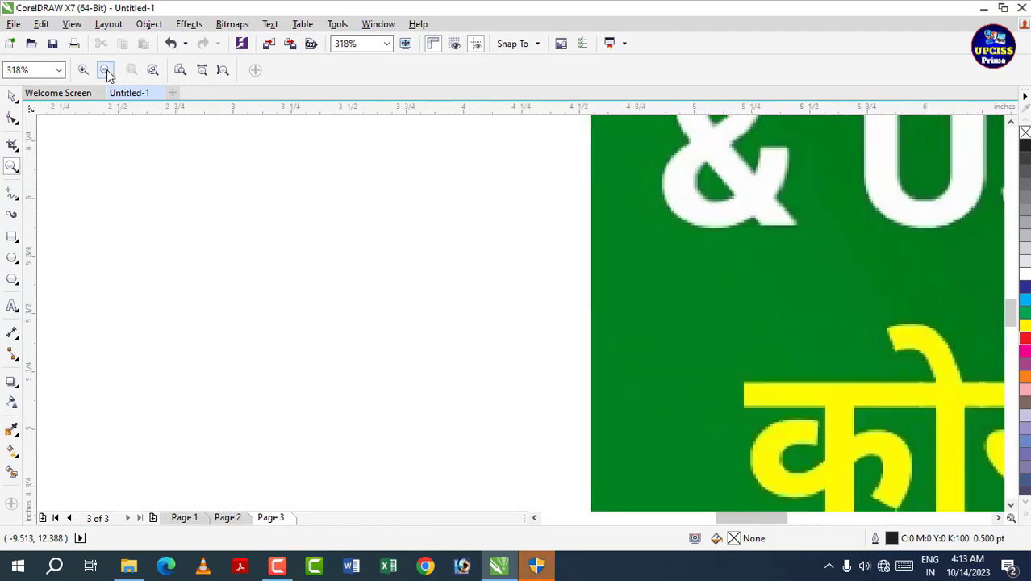
click(105, 71)
click(106, 71)
click(106, 70)
click(105, 70)
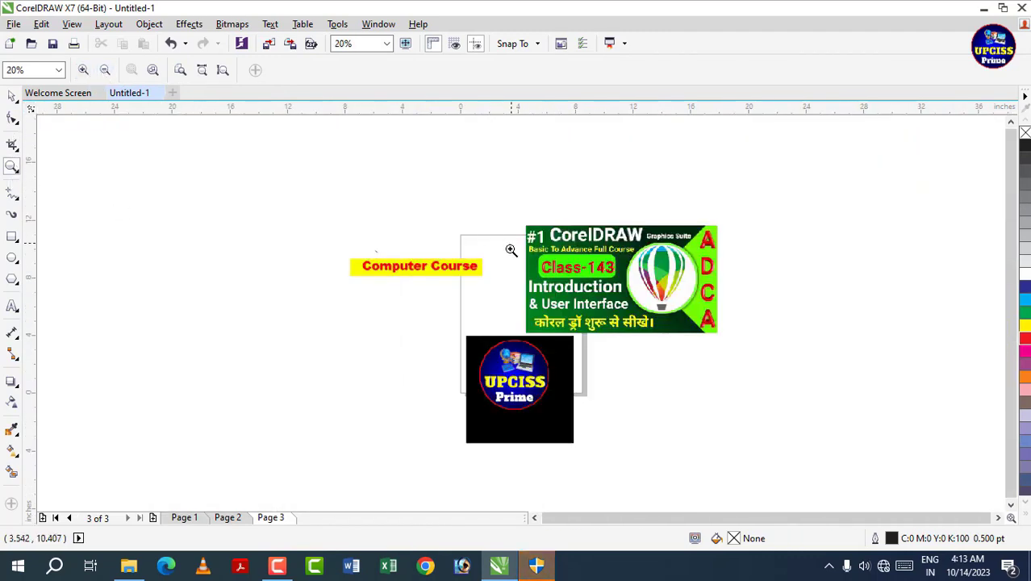
Zoom in on the Computer Course banner to 318%, zoom back out to 79%, and fit the entire page in view.
click(456, 278)
click(459, 278)
click(459, 278)
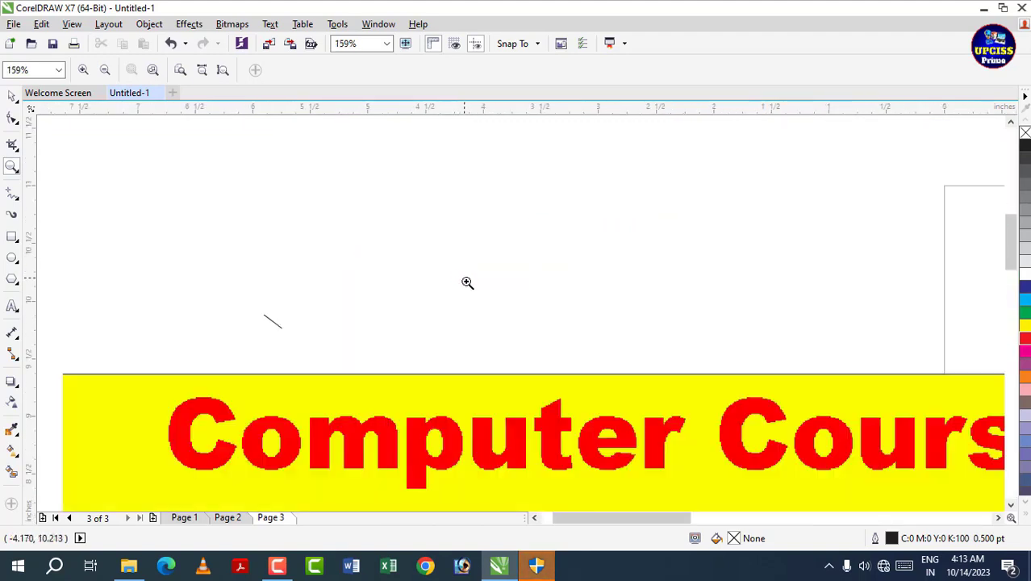
click(493, 401)
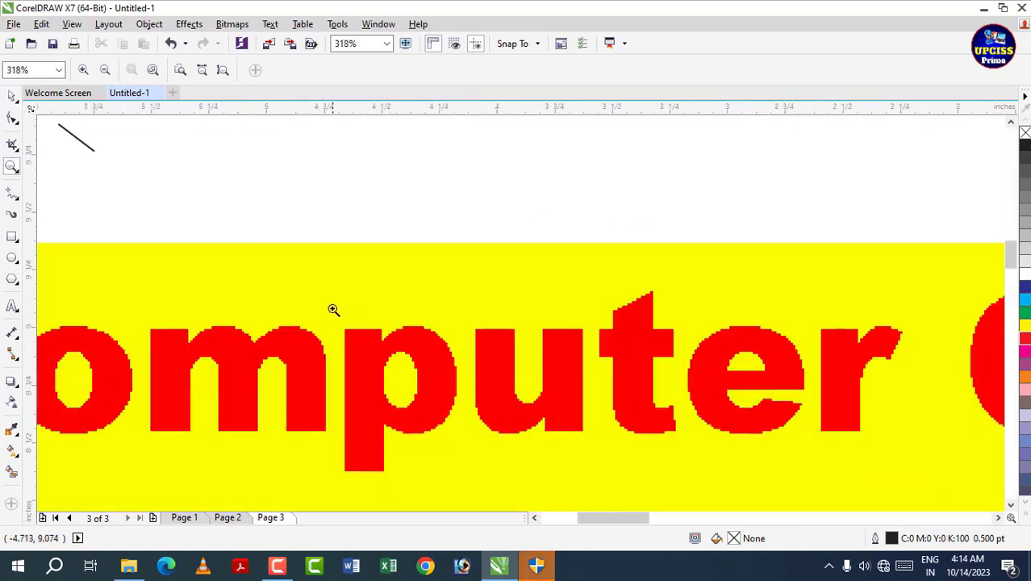
right_click(397, 265)
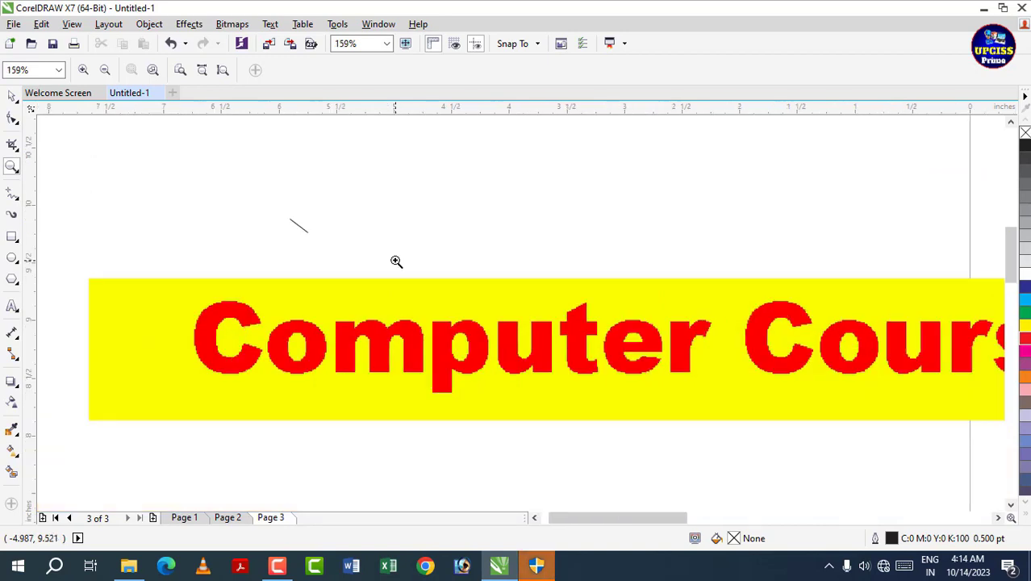
click(104, 71)
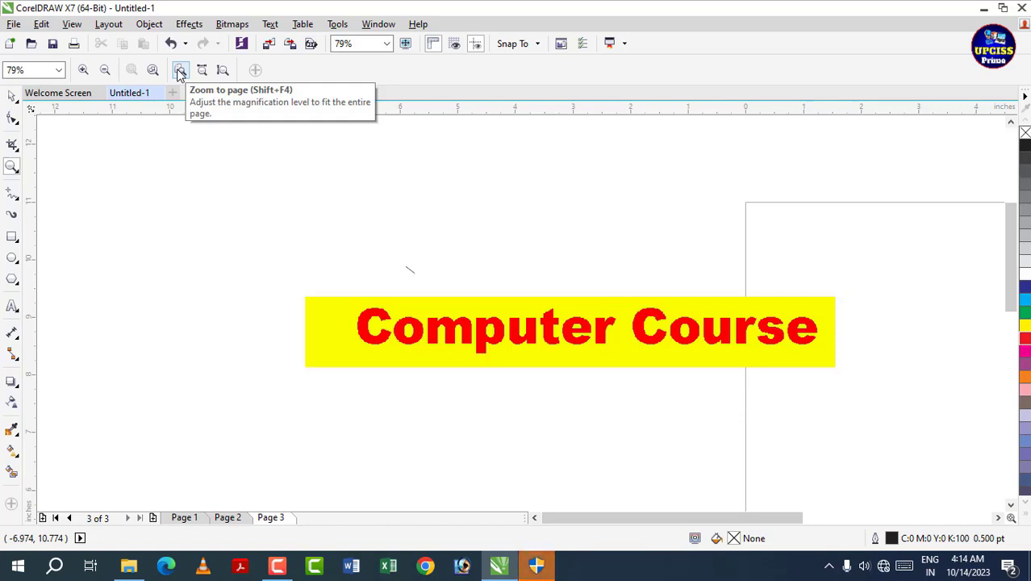
click(180, 71)
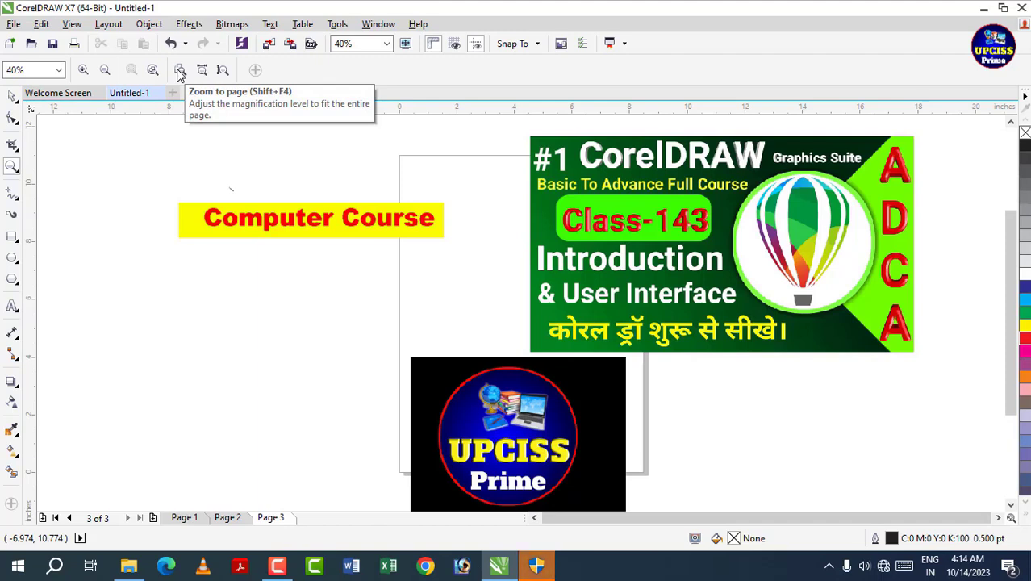